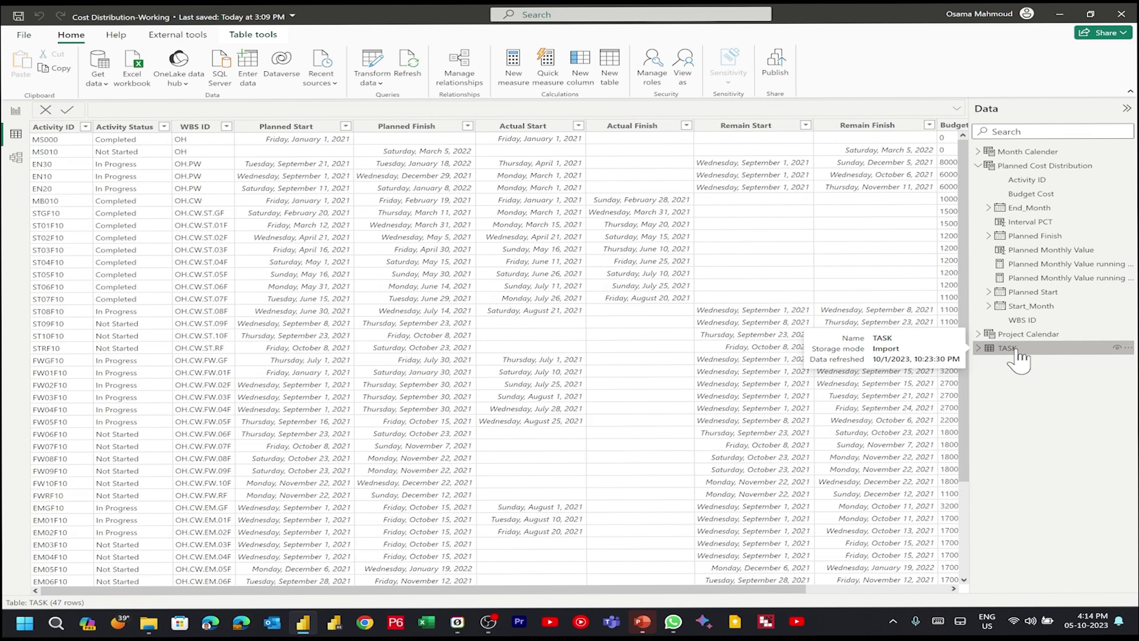
Sort the TASK table by Remain Start ascending
{"action": "left_click", "coordinate": [750, 126]}
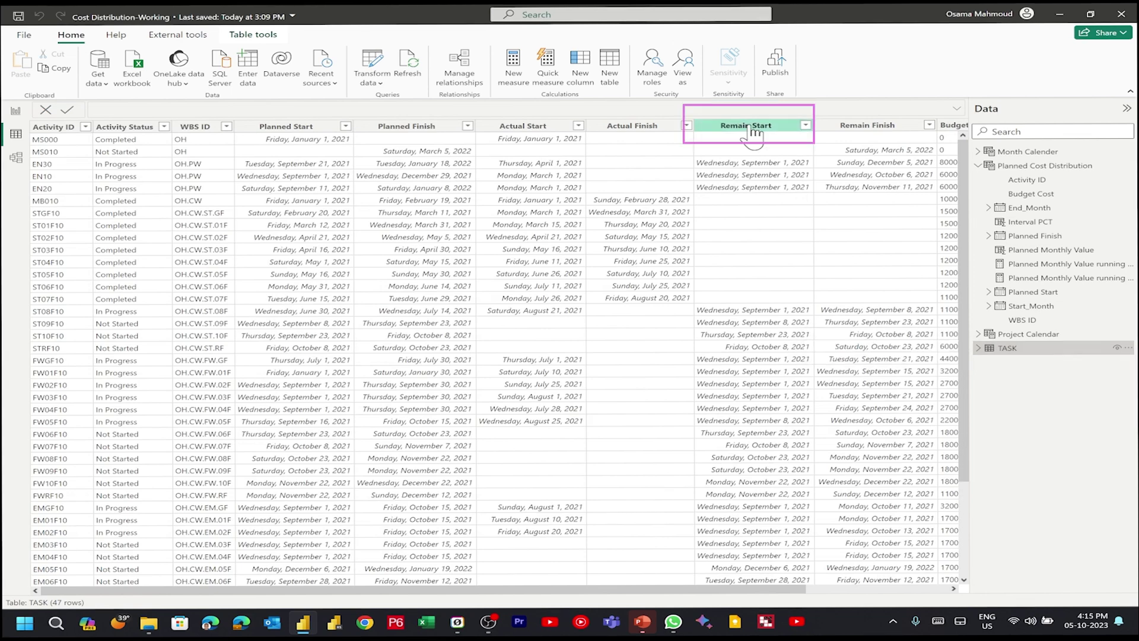
{"action": "right_click", "coordinate": [784, 126]}
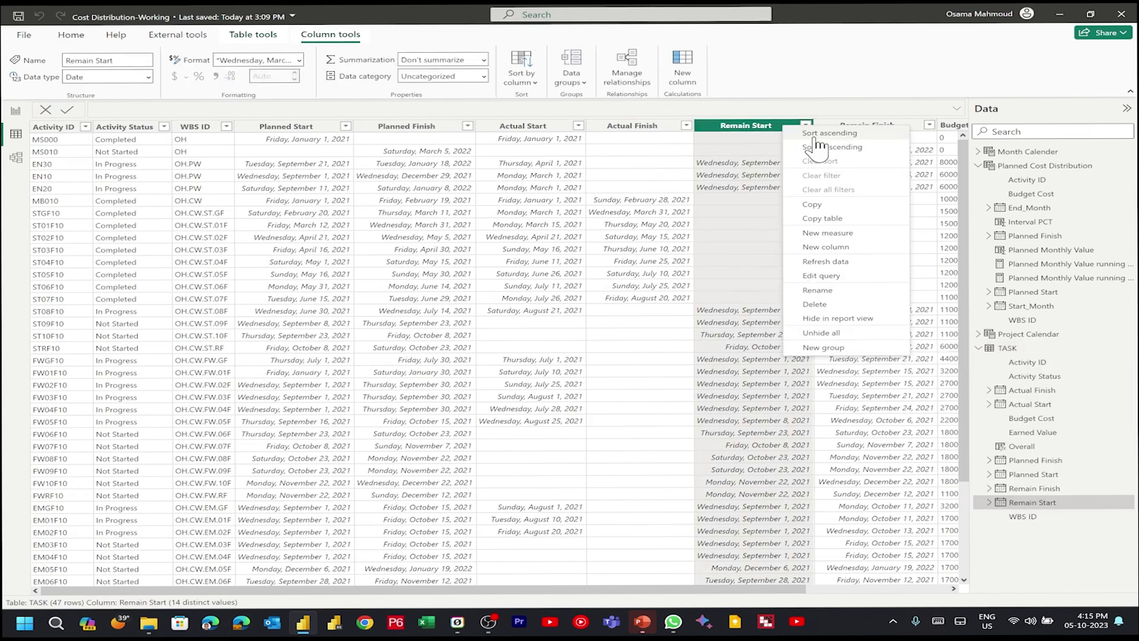
{"action": "left_click", "coordinate": [816, 134]}
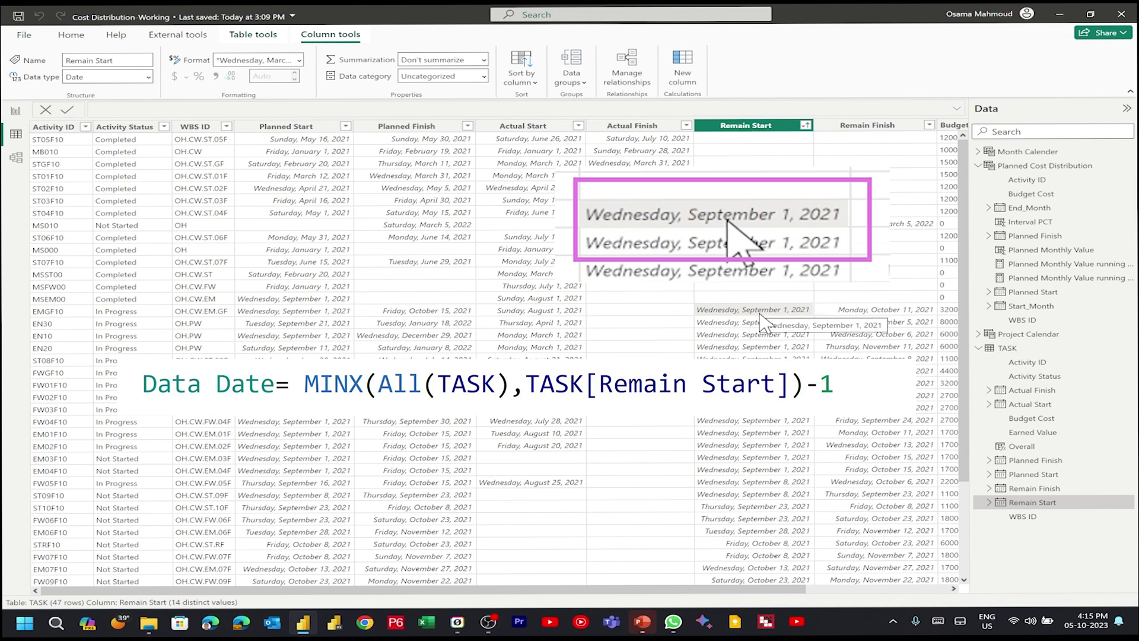
Select the entire Planned Cost Distribution table formula for copying
{"action": "left_click", "coordinate": [1047, 171]}
{"action": "left_click", "coordinate": [404, 162]}
{"action": "key", "text": "ctrl+a"}
{"action": "key", "text": "ctrl+c"}
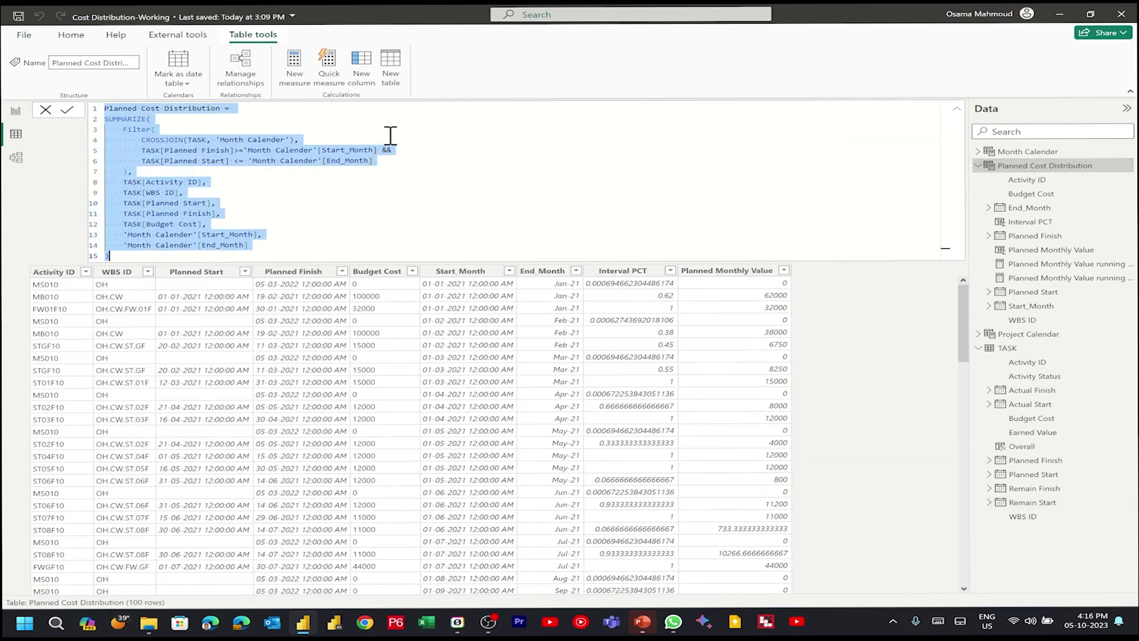
Paste the Planned Cost Distribution formula into a new table named EV Cost Distribution
{"action": "left_click", "coordinate": [391, 72]}
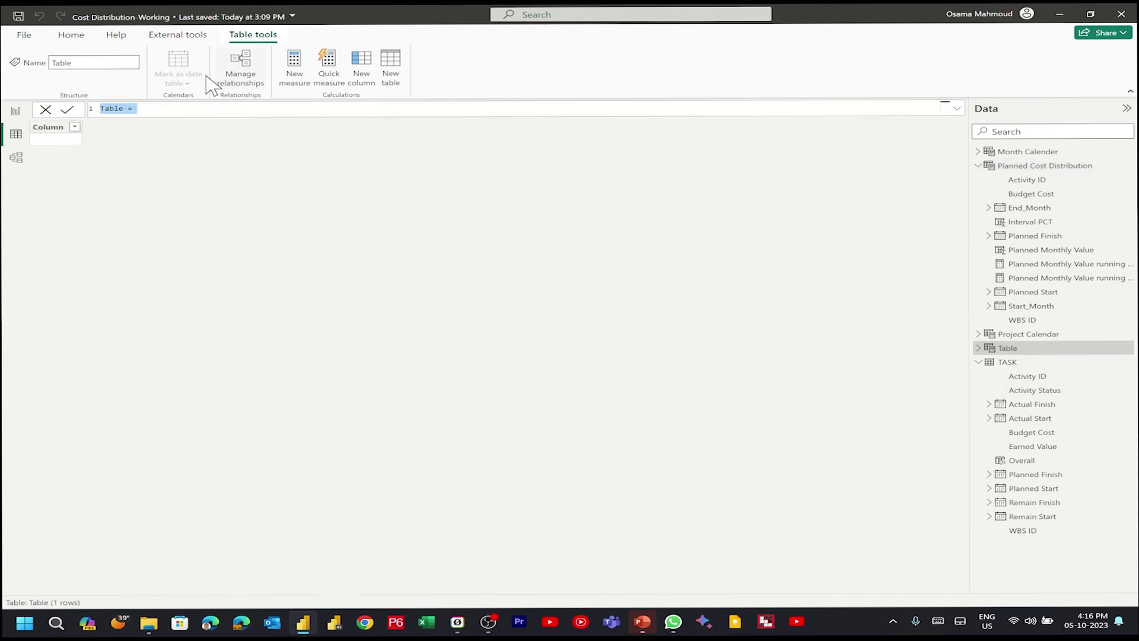
{"action": "key", "text": "ctrl+v"}
{"action": "double_click", "coordinate": [261, 108]}
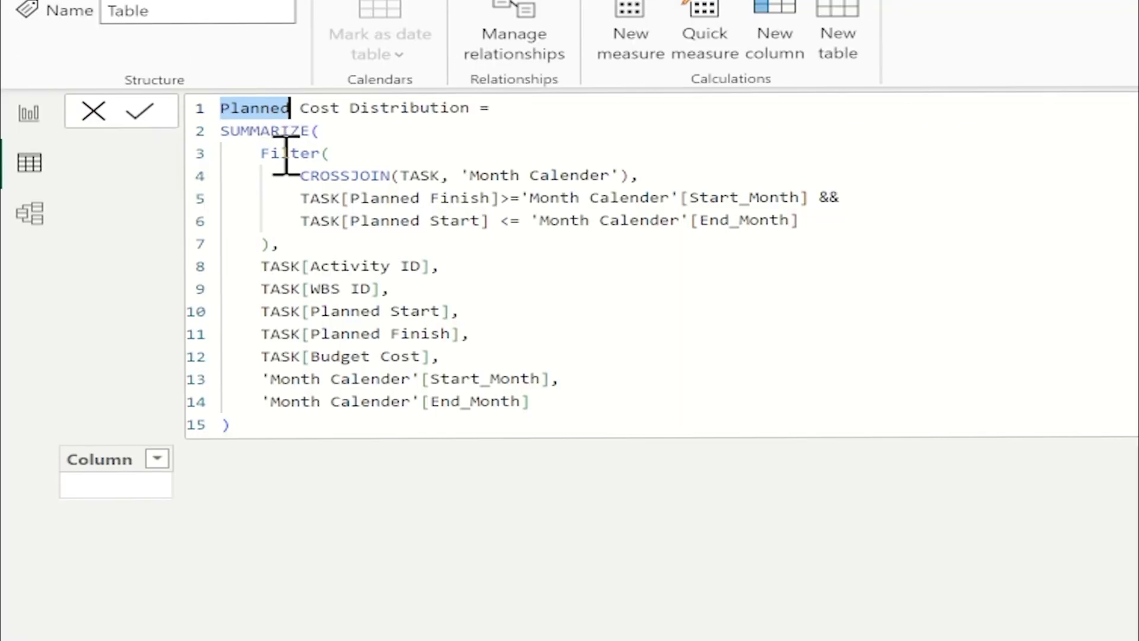
{"action": "type", "text": "EV"}
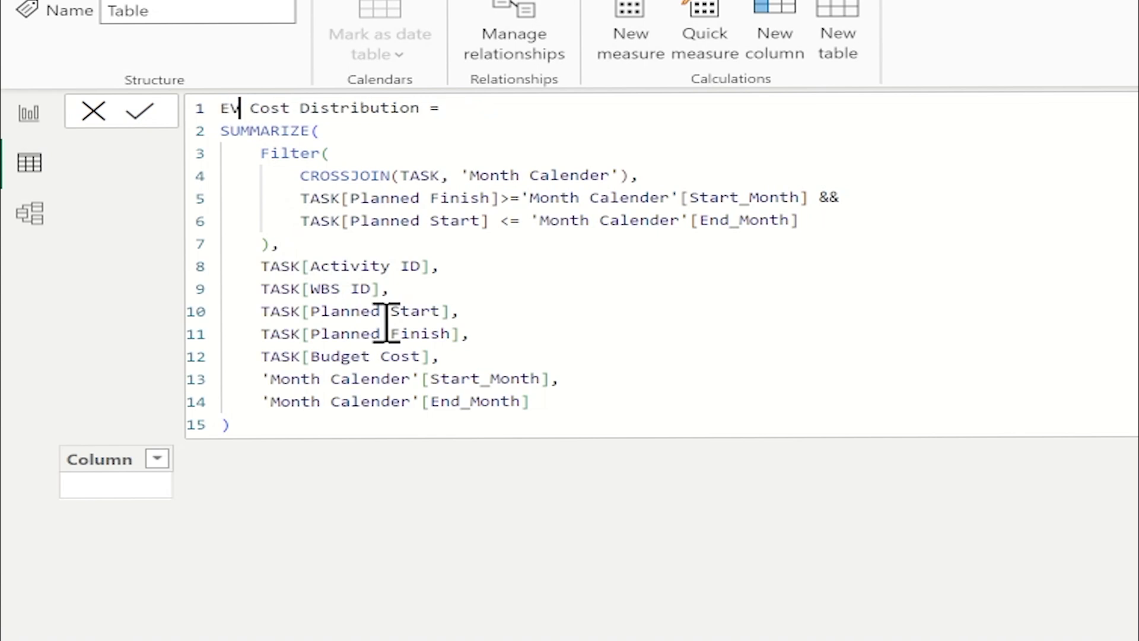
{"action": "key", "text": "Down"}
{"action": "key", "text": "Home"}
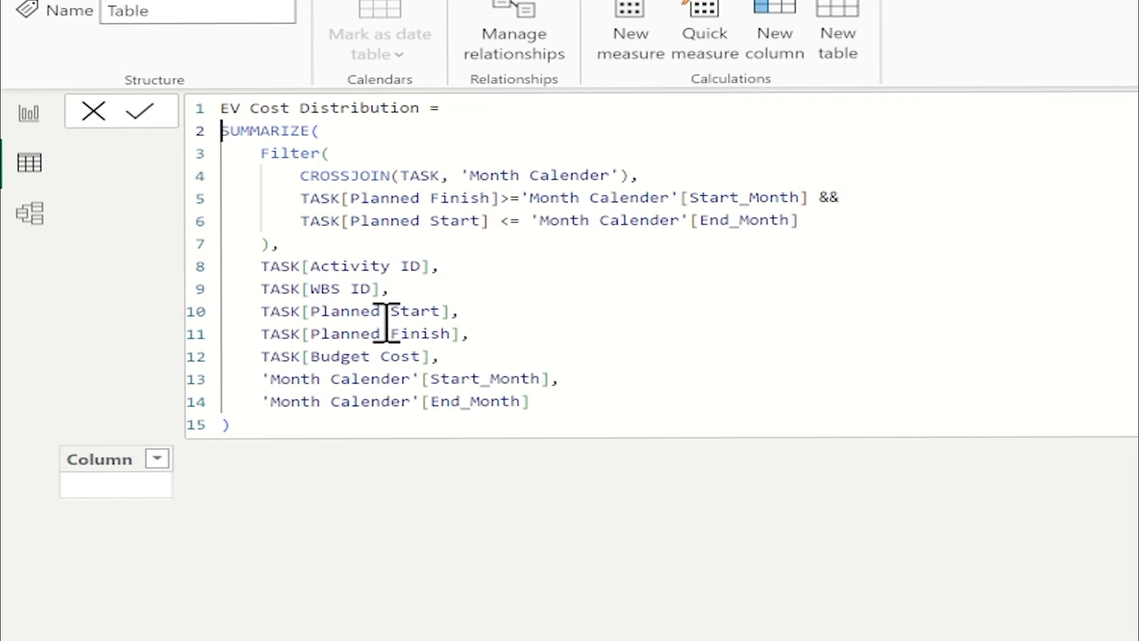
Insert VAR DDate = MINX(All(TASK),TASK[Remain Start])-1 followed by a Return line
{"action": "key", "text": "Return"}
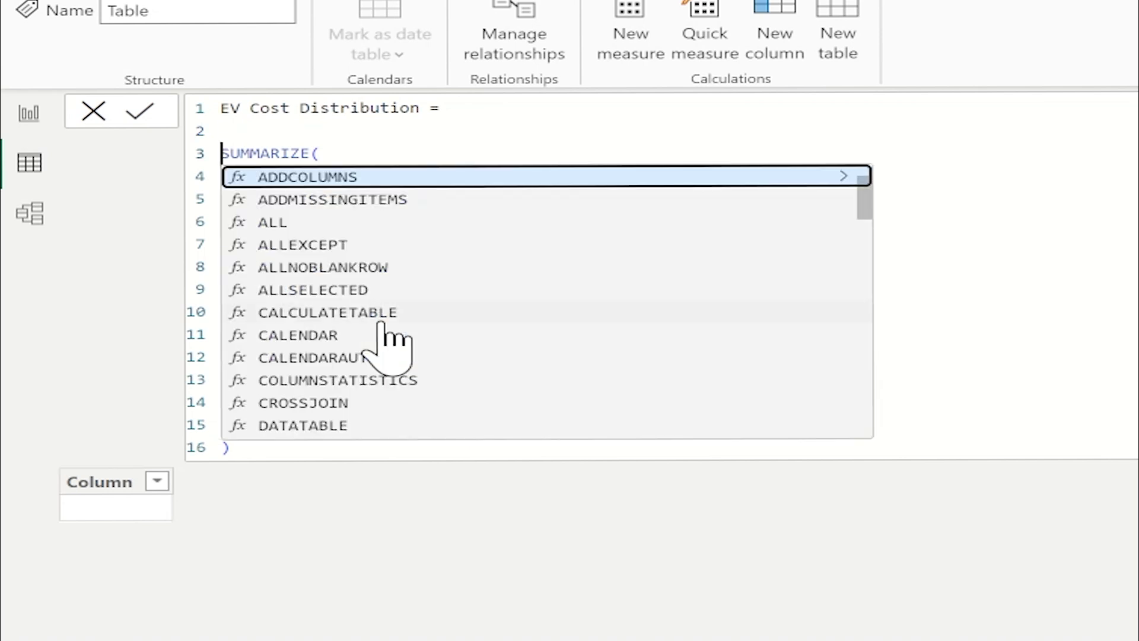
{"action": "key", "text": "Escape"}
{"action": "type", "text": "VAR DDate = Mi"}
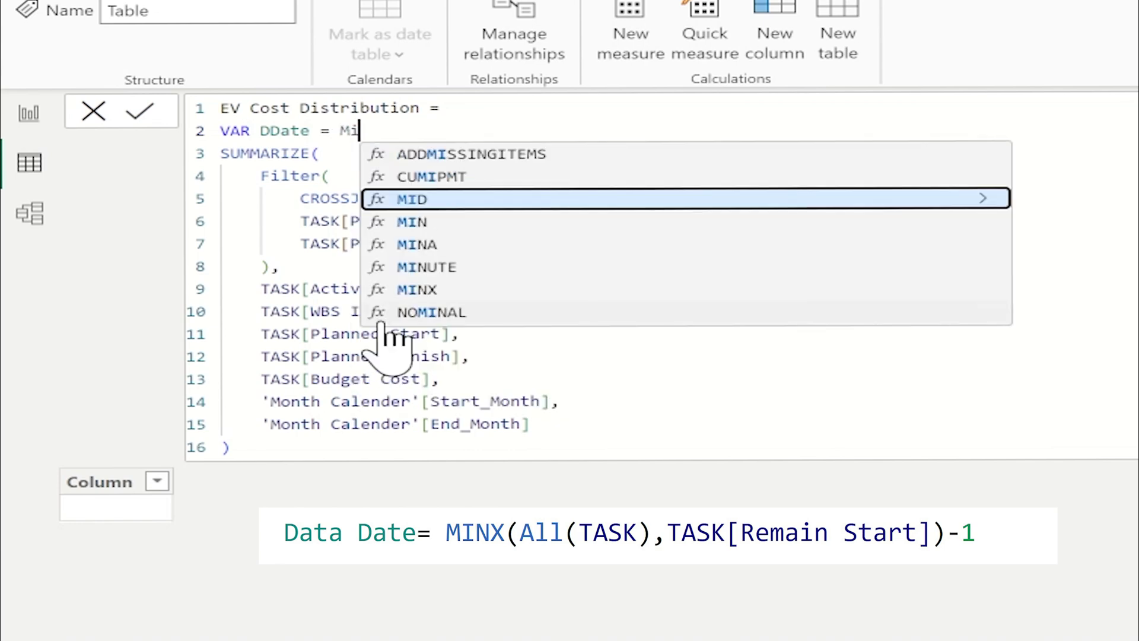
{"action": "type", "text": "n"}
{"action": "key", "text": "Down"}
{"action": "key", "text": "Down"}
{"action": "key", "text": "Down"}
{"action": "key", "text": "Tab"}
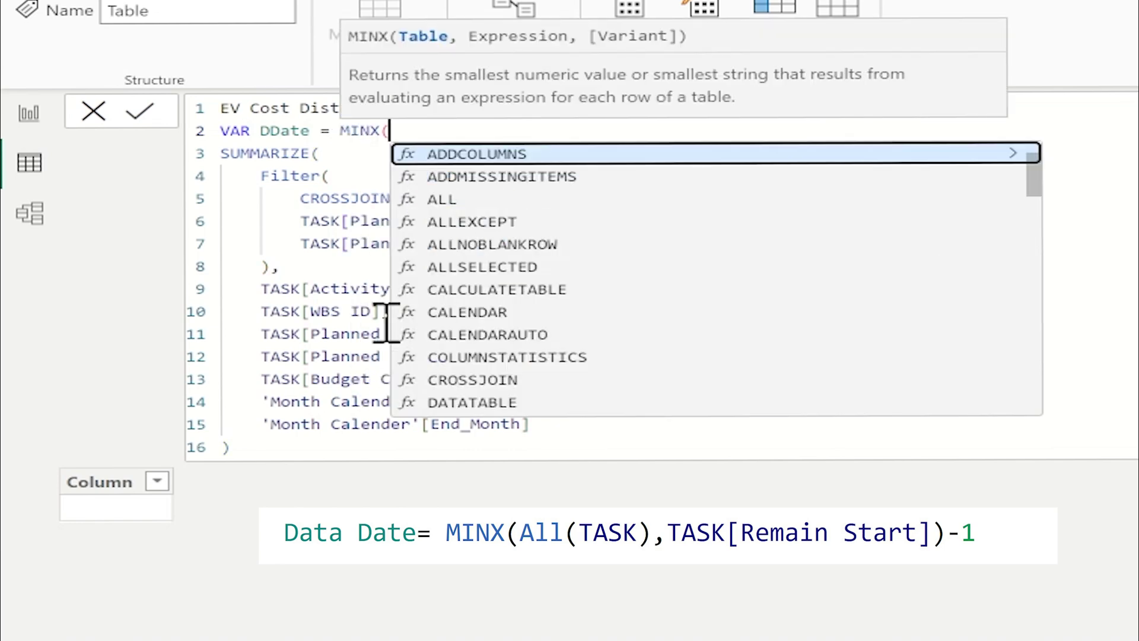
{"action": "type", "text": "All("}
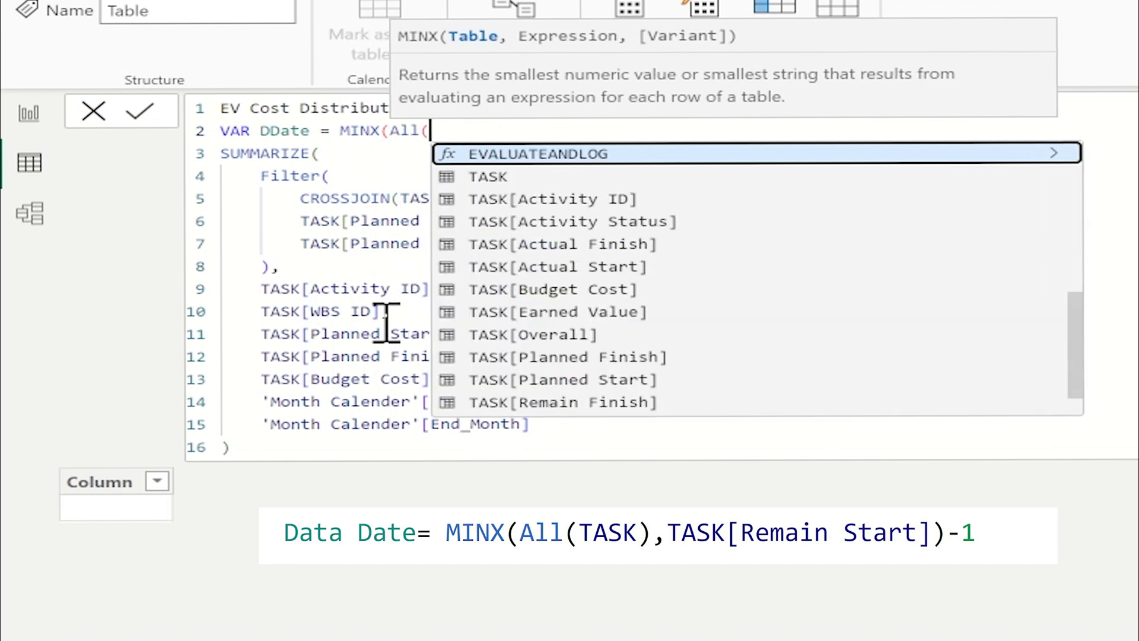
{"action": "type", "text": "Tas"}
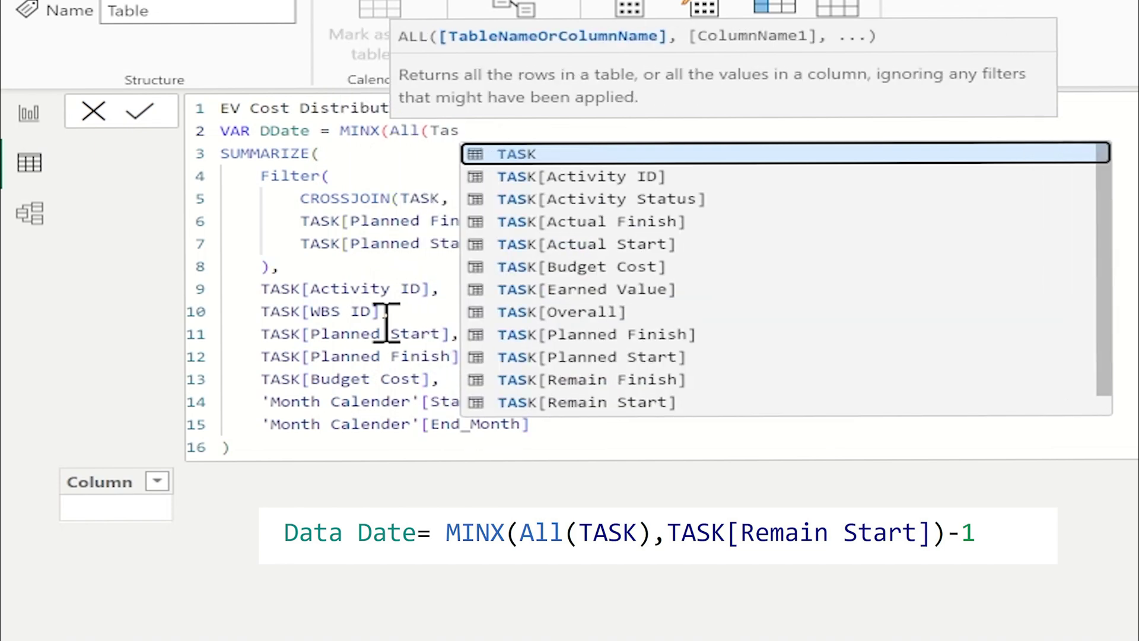
{"action": "key", "text": "Tab"}
{"action": "type", "text": "),rem"}
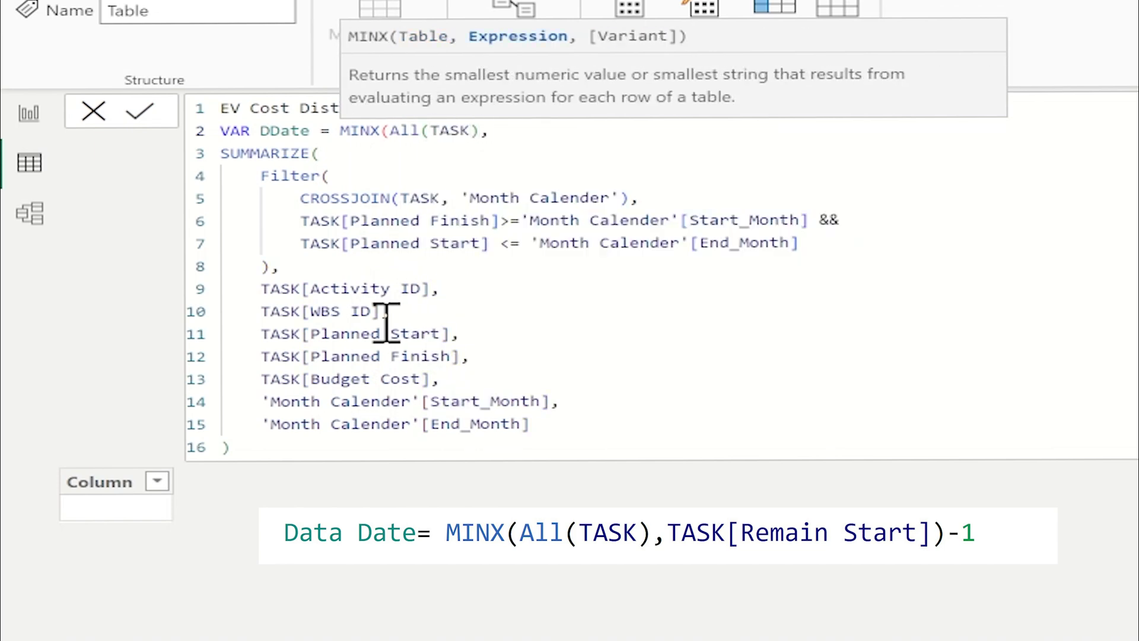
{"action": "key", "text": "Down"}
{"action": "key", "text": "Down"}
{"action": "key", "text": "Tab"}
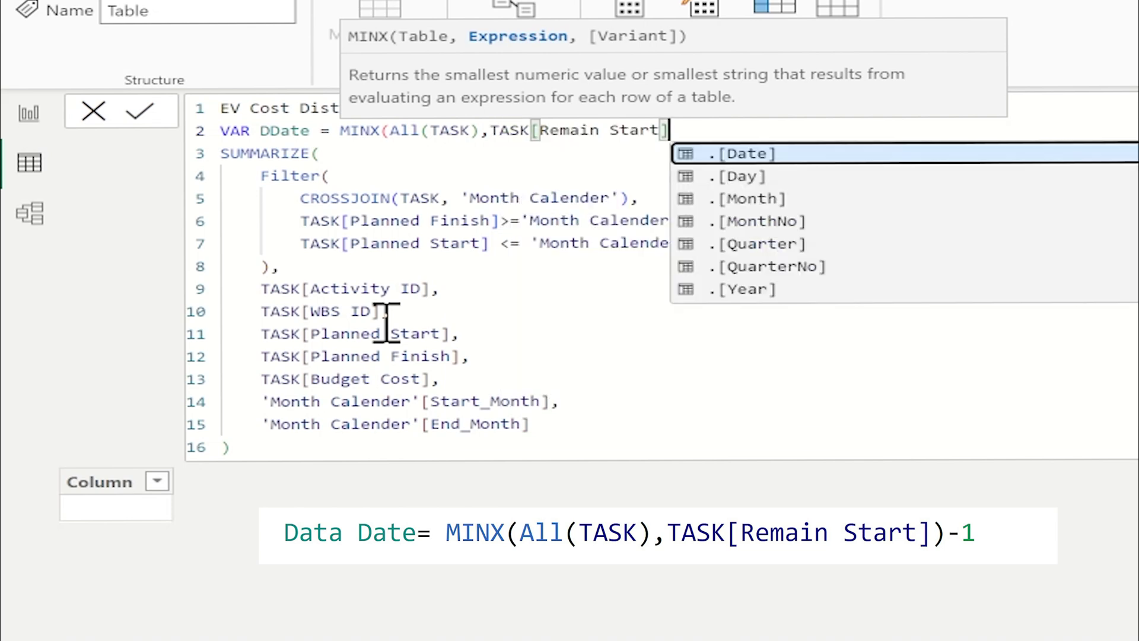
{"action": "key", "text": "Escape"}
{"action": "type", "text": ")"}
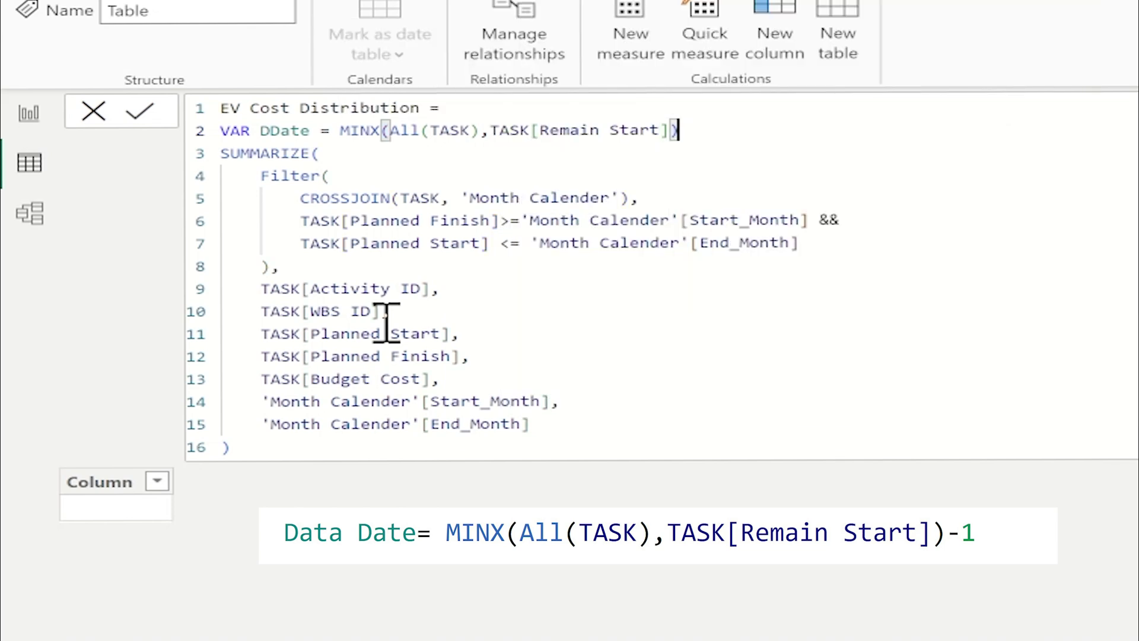
{"action": "type", "text": "-"}
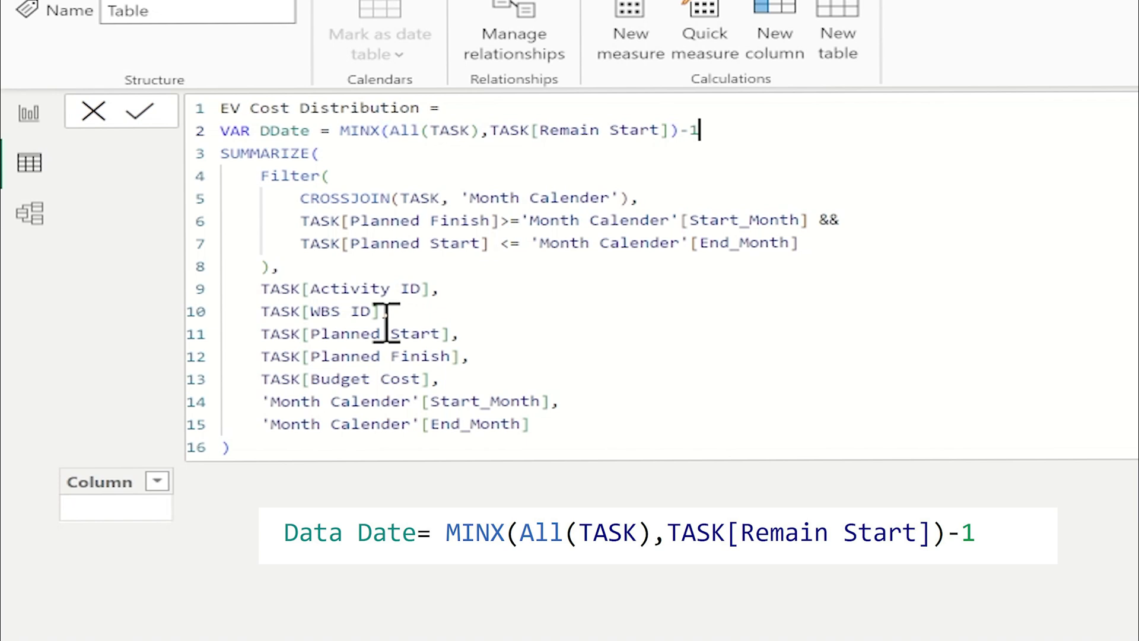
{"action": "type", "text": "1"}
{"action": "key", "text": "shift+Return"}
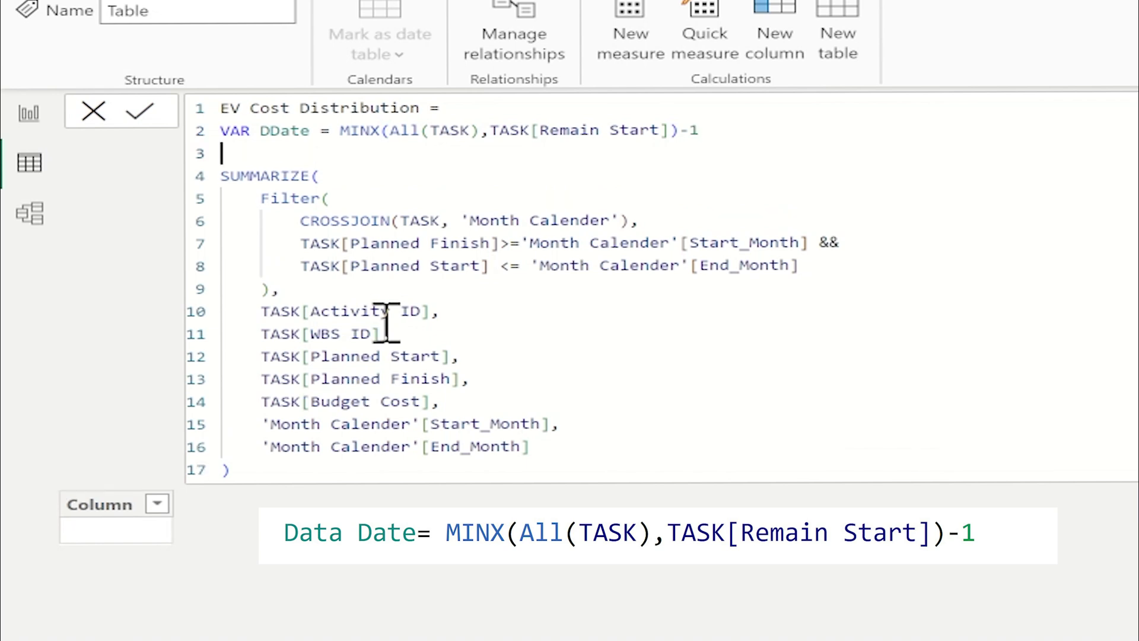
{"action": "type", "text": "Return"}
Add a blank line after the CROSSJOIN line in the Filter block
{"action": "key", "text": "Down"}
{"action": "key", "text": "End"}
{"action": "key", "text": "Down"}
{"action": "key", "text": "Up"}
{"action": "key", "text": "Down"}
{"action": "key", "text": "Left"}
{"action": "key", "text": "Left"}
{"action": "key", "text": "Left"}
{"action": "key", "text": "Left"}
{"action": "key", "text": "Down"}
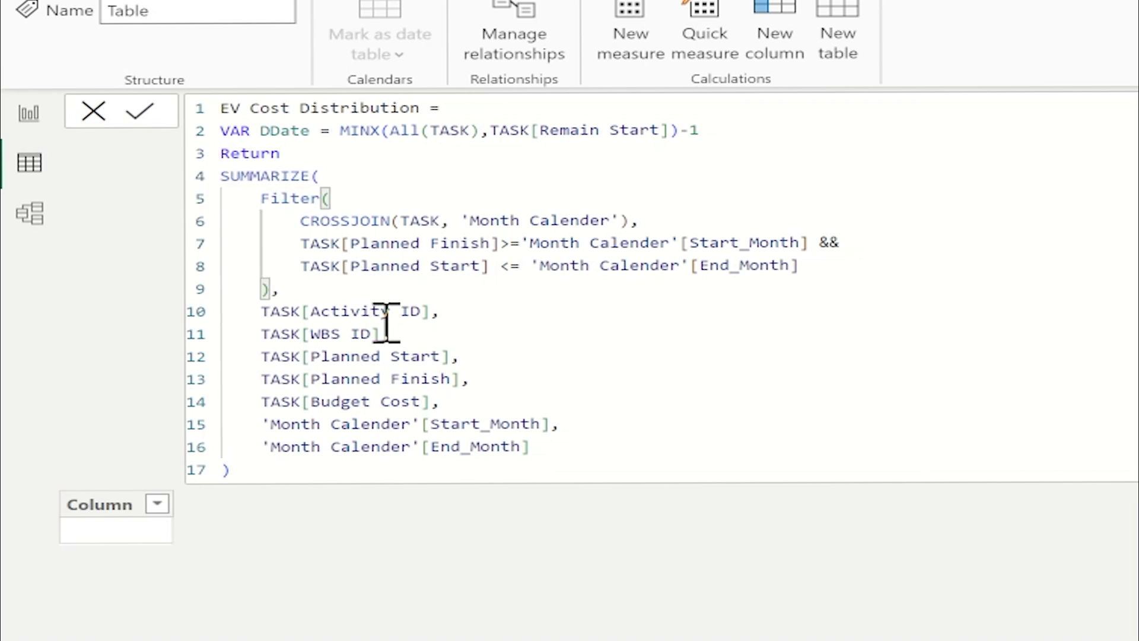
{"action": "key", "text": "Up"}
{"action": "key", "text": "Right"}
{"action": "key", "text": "Right"}
{"action": "key", "text": "Right"}
{"action": "key", "text": "Down"}
{"action": "key", "text": "Left"}
{"action": "key", "text": "Left"}
{"action": "key", "text": "Left"}
{"action": "key", "text": "Return"}
{"action": "key", "text": "Up"}
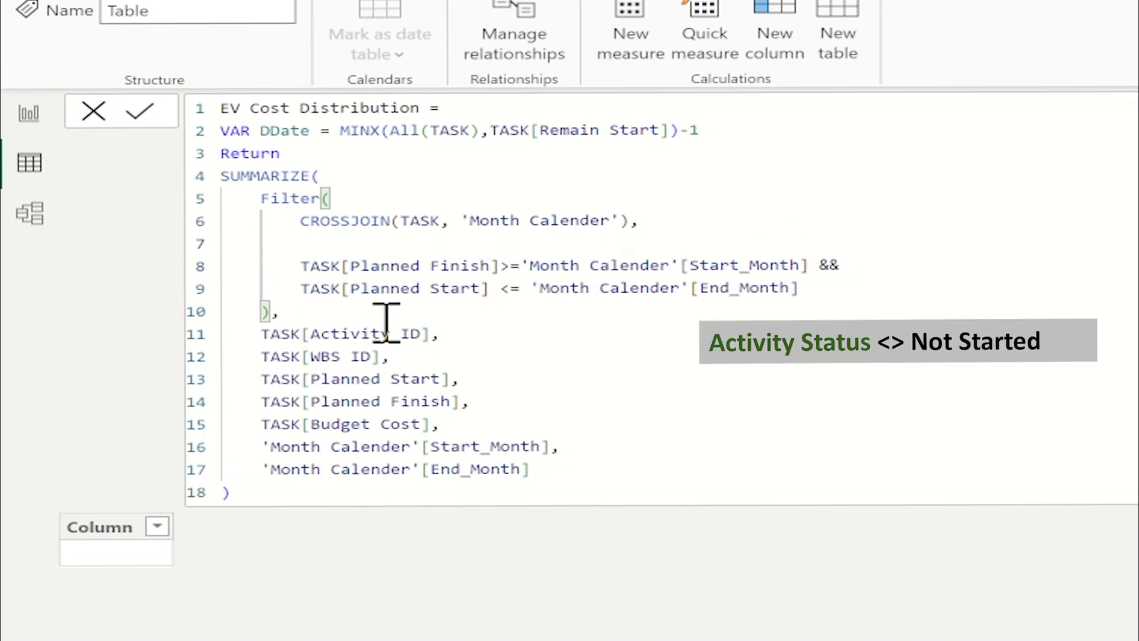
Add the filter condition TASK[Activity Status] <> "Not Started" &&
{"action": "left_click", "coordinate": [323, 246]}
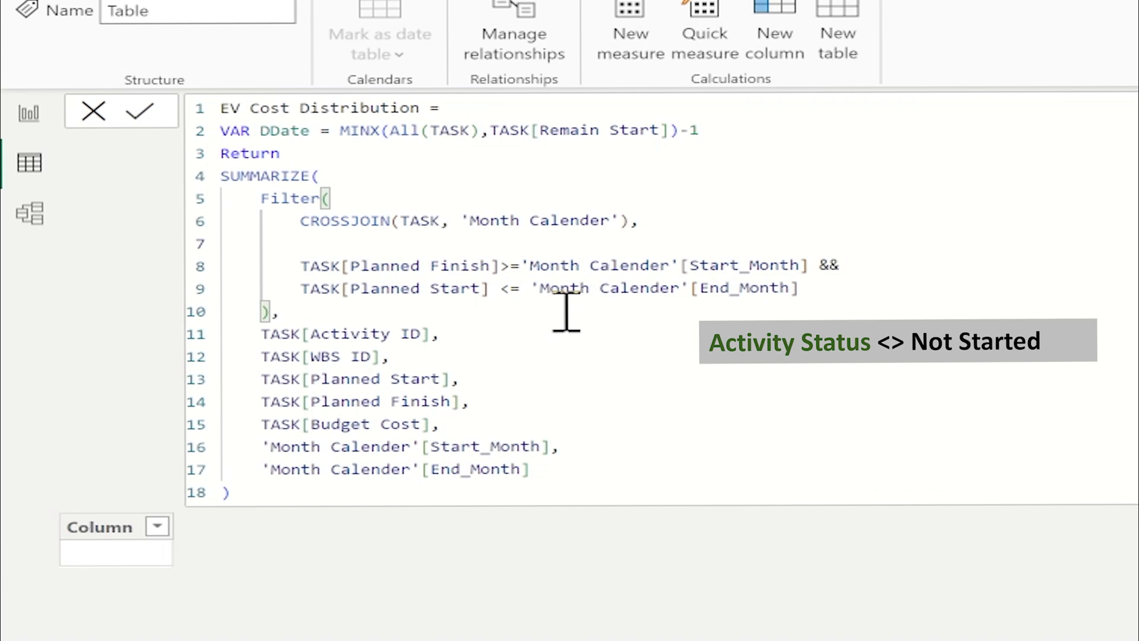
{"action": "type", "text": "Stat"}
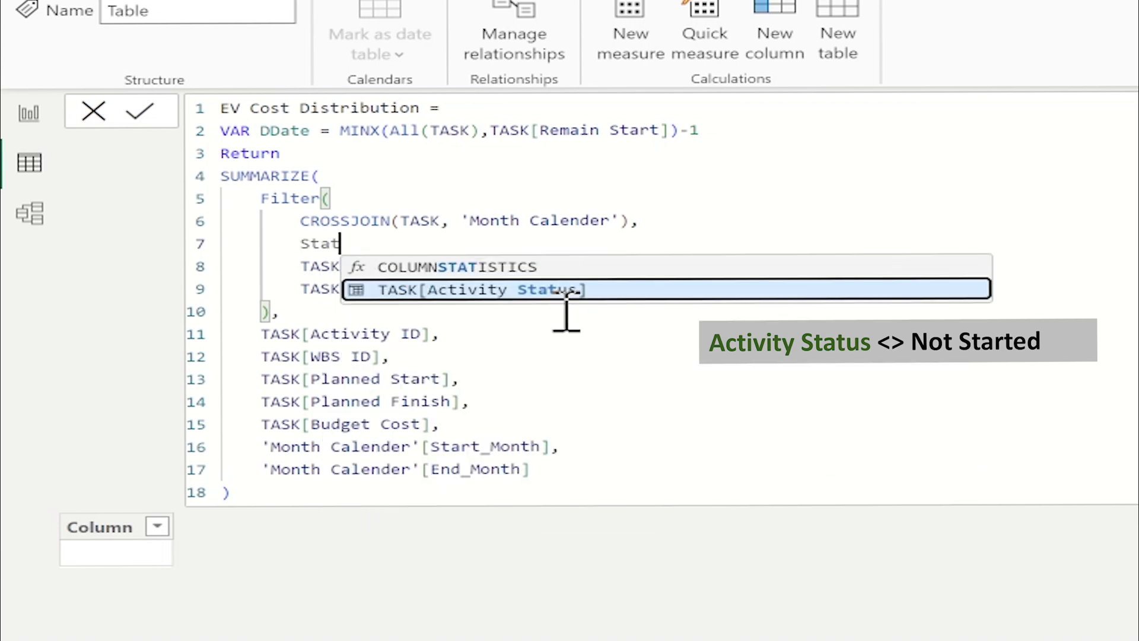
{"action": "key", "text": "Tab"}
{"action": "type", "text": "<"}
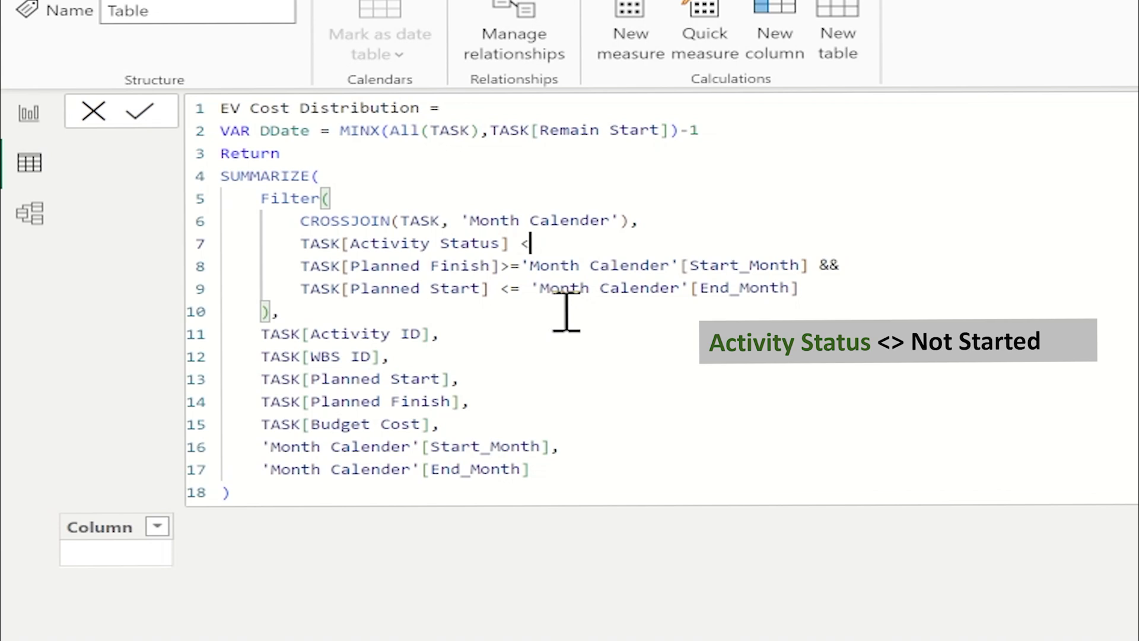
{"action": "type", "text": "> \"Not Started\" &&"}
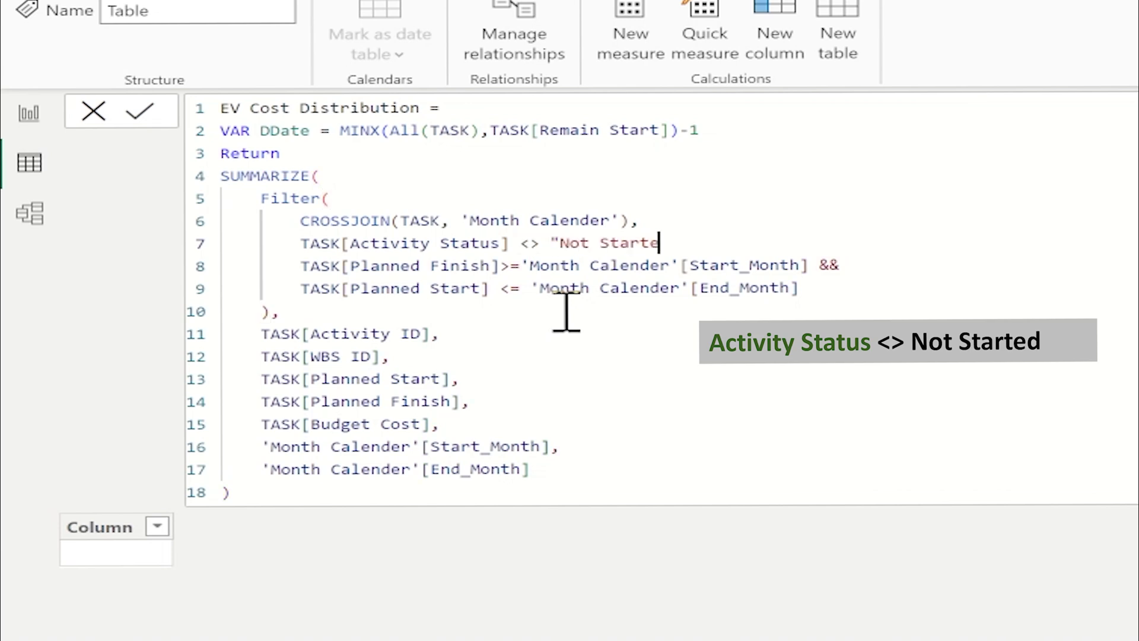
Replace TASK[Planned Finish] with if(Activity Status="Completed", Actual Finish, DDate)
{"action": "key", "text": "Down"}
{"action": "key", "text": "ctrl+Left"}
{"action": "key", "text": "ctrl+Left"}
{"action": "key", "text": "ctrl+Left"}
{"action": "key", "text": "ctrl+Left"}
{"action": "key", "text": "ctrl+Left"}
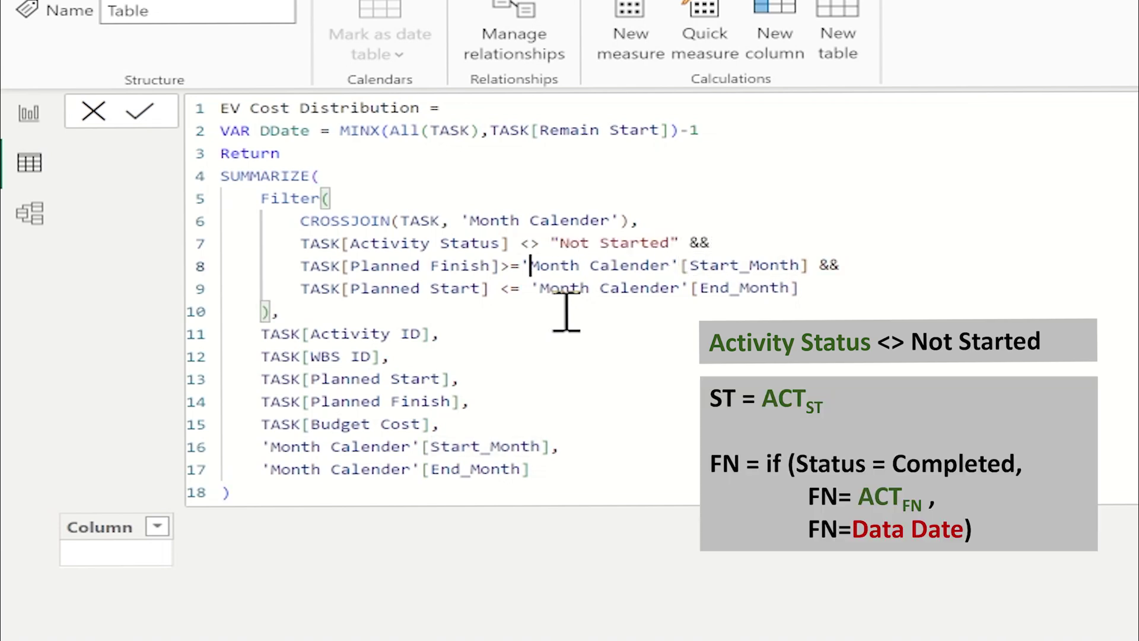
{"action": "key", "text": "shift+Home"}
{"action": "key", "text": "ctrl+shift+Right"}
{"action": "key", "text": "ctrl+shift+Left"}
{"action": "type", "text": "if("}
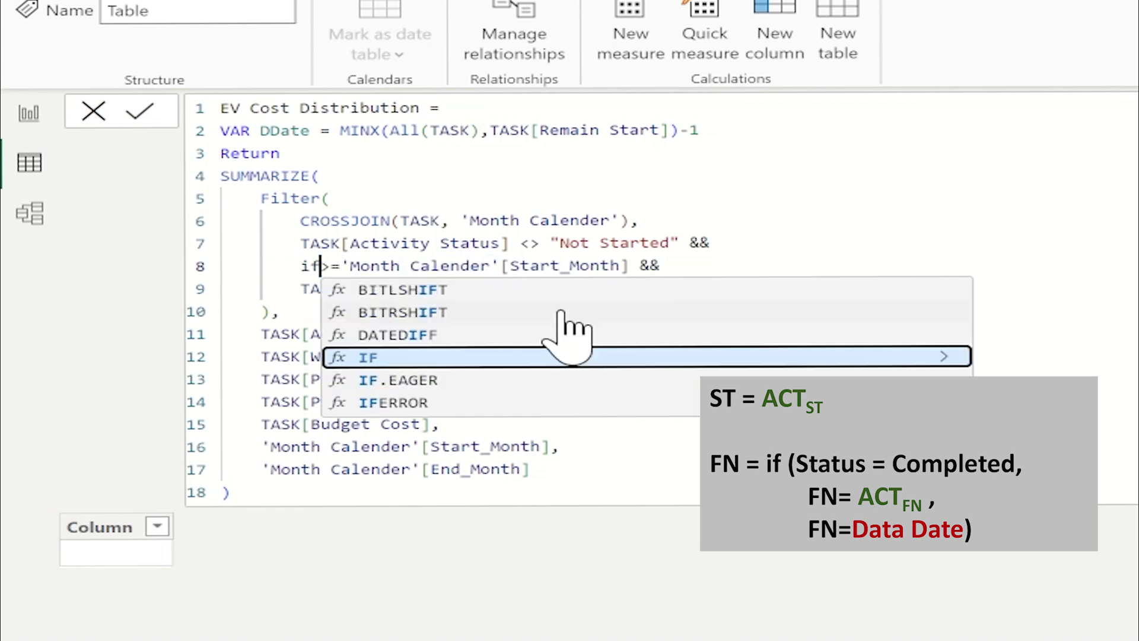
{"action": "type", "text": "status"}
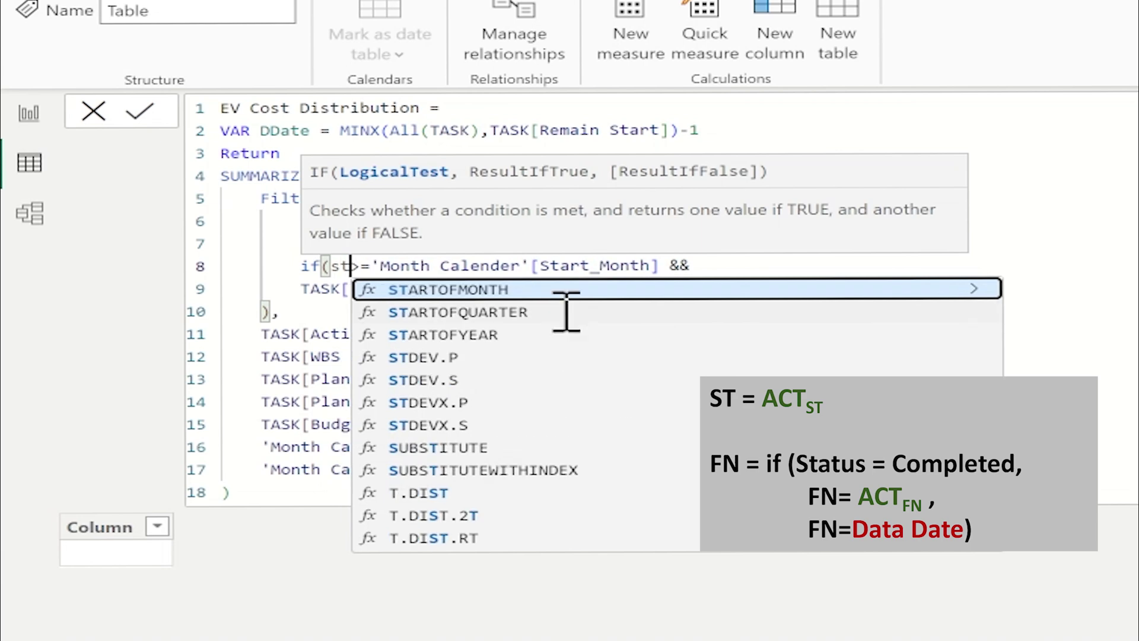
{"action": "key", "text": "Tab"}
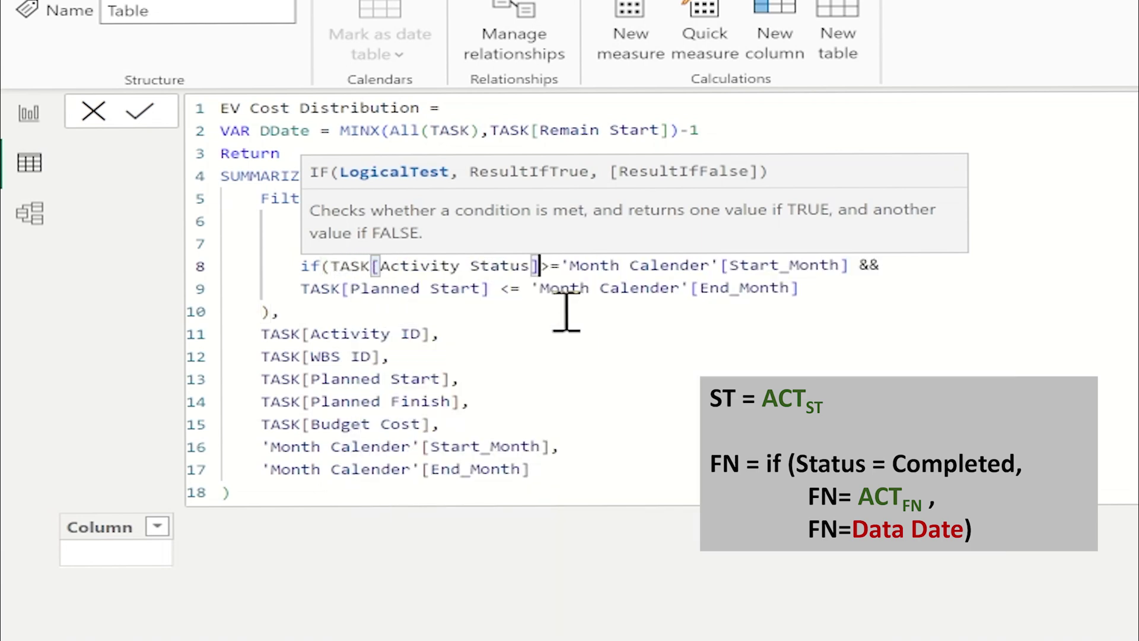
{"action": "type", "text": "=\"Comple"}
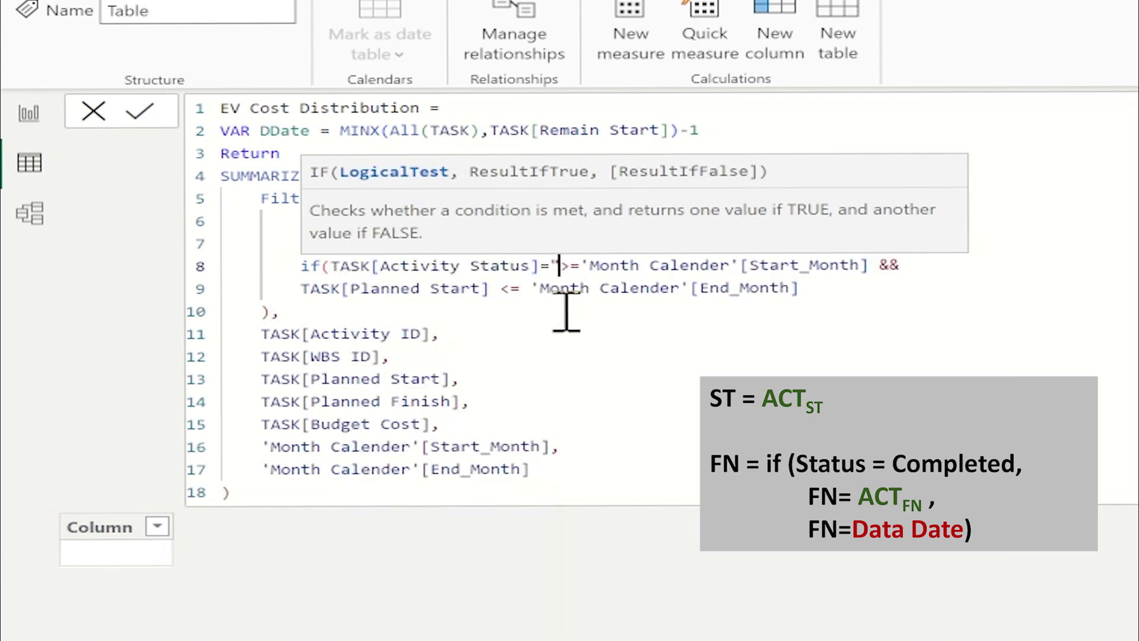
{"action": "type", "text": "ted\","}
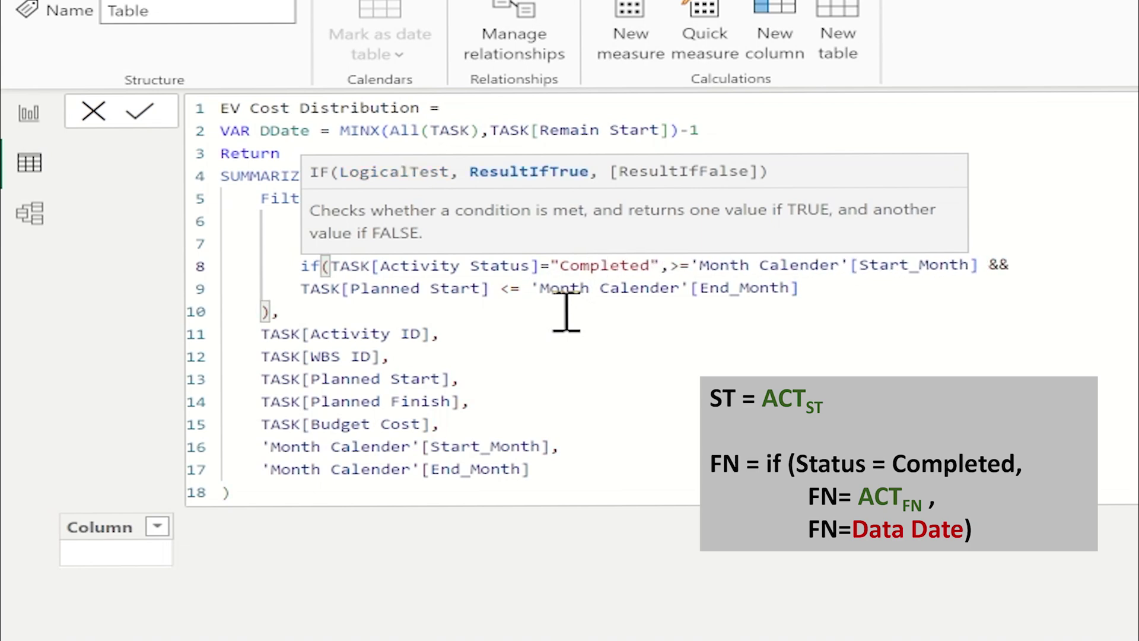
{"action": "type", "text": "Actu"}
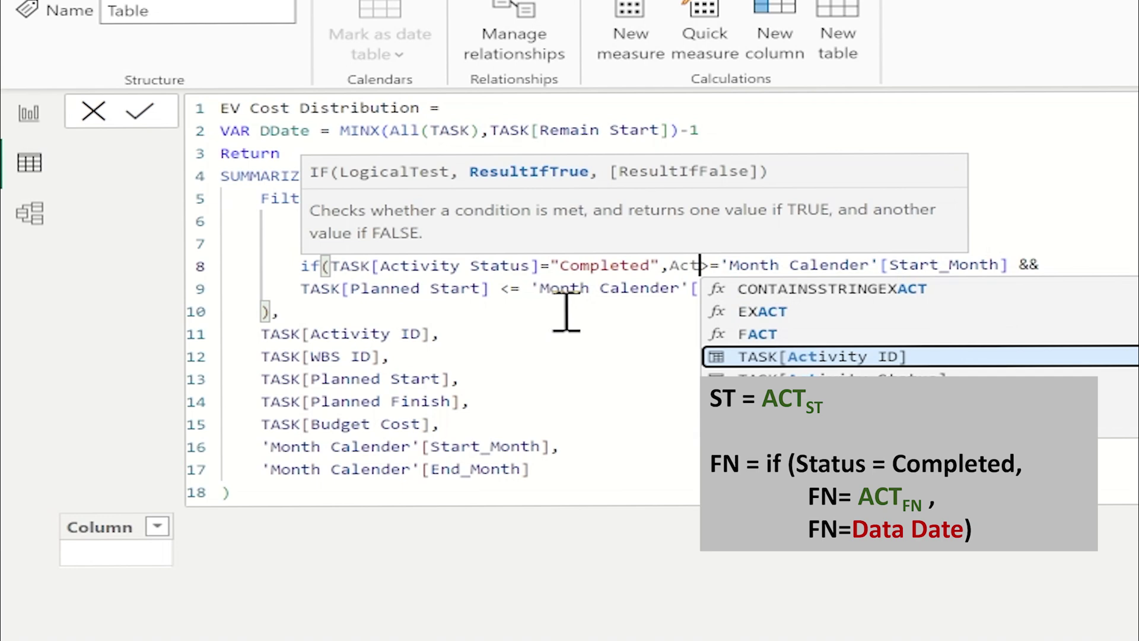
{"action": "key", "text": "Tab"}
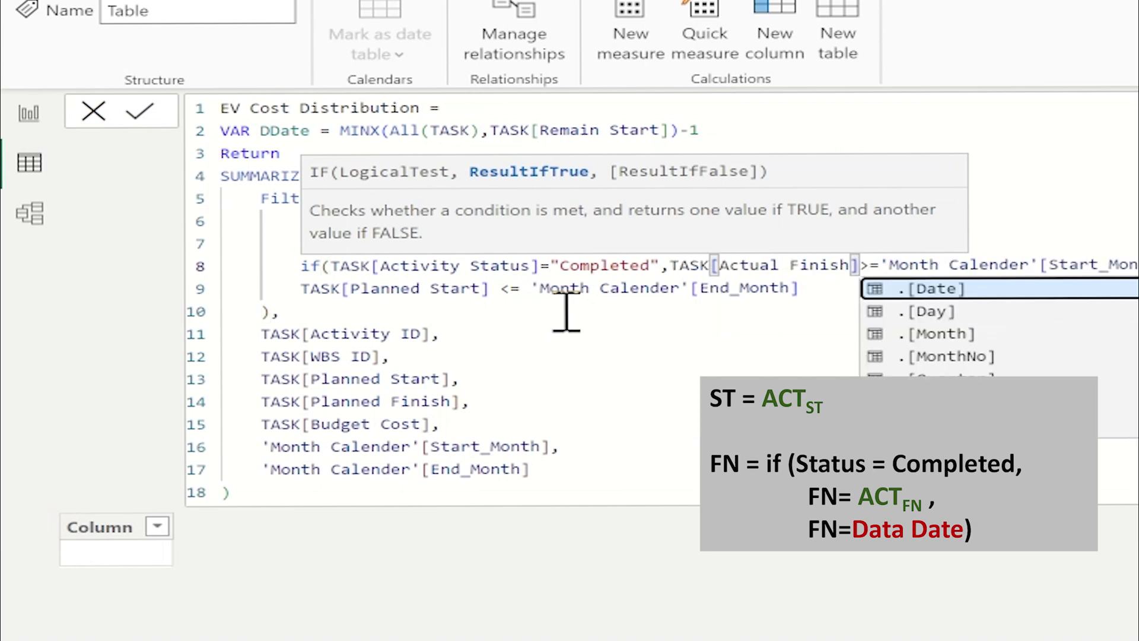
{"action": "type", "text": ",DD"}
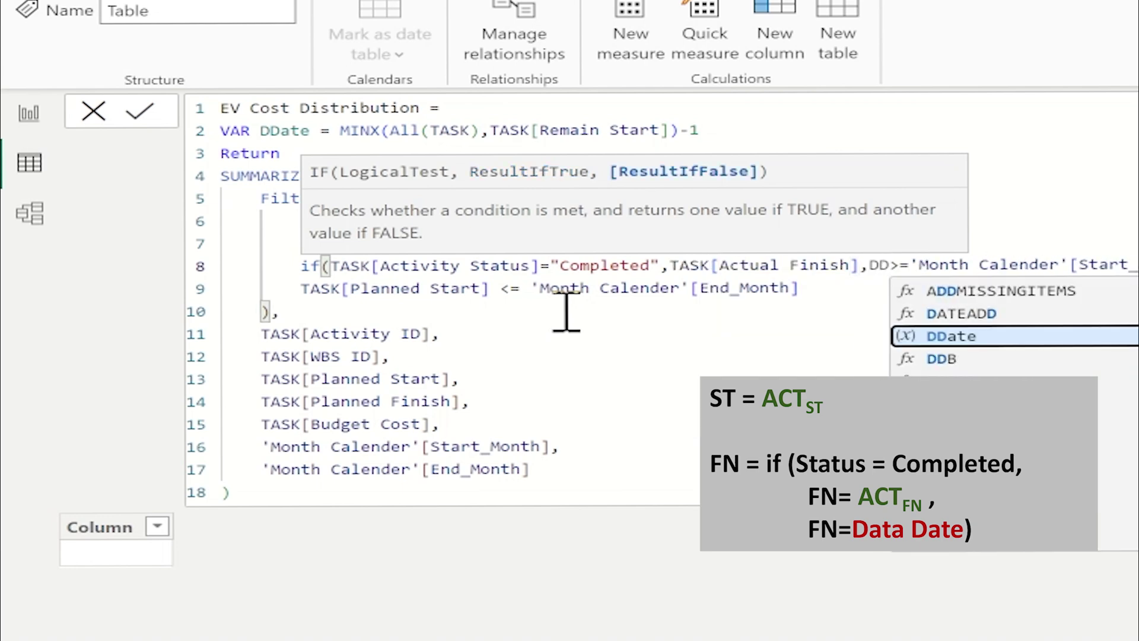
{"action": "key", "text": "Tab"}
{"action": "type", "text": ")"}
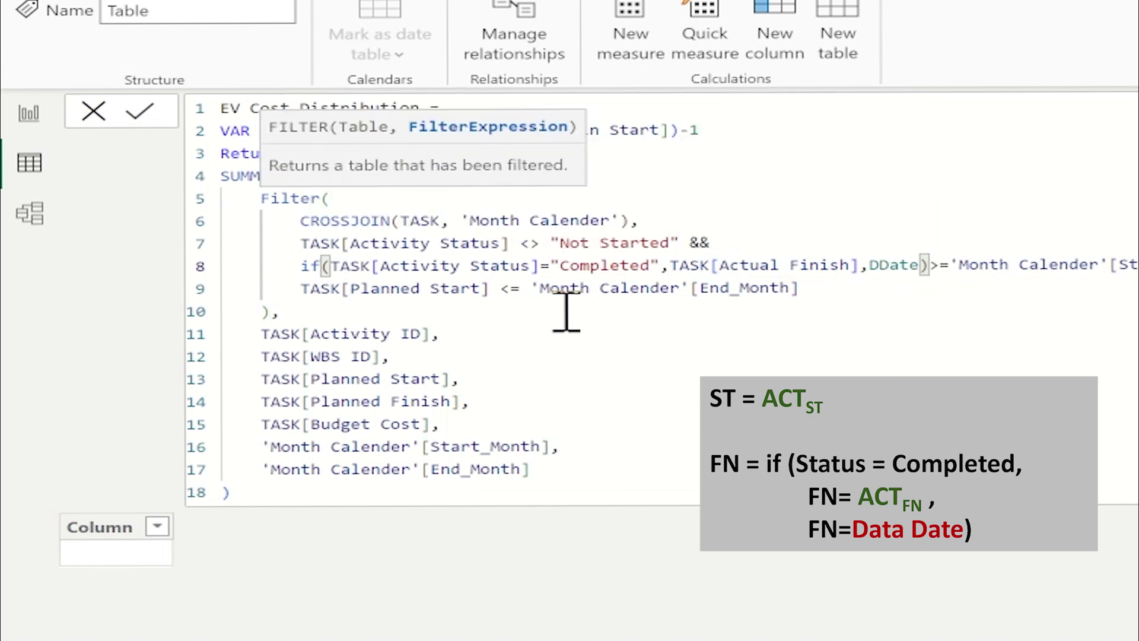
Change TASK[Planned Start] on line 9 to TASK[Actual Start]
{"action": "key", "text": "Right"}
{"action": "key", "text": "Right"}
{"action": "key", "text": "Right"}
{"action": "key", "text": "Right"}
{"action": "key", "text": "Right"}
{"action": "key", "text": "Right"}
{"action": "key", "text": "Right"}
{"action": "key", "text": "Right"}
{"action": "key", "text": "Right"}
{"action": "key", "text": "Right"}
{"action": "key", "text": "Right"}
{"action": "key", "text": "Right"}
{"action": "key", "text": "Right"}
{"action": "key", "text": "Right"}
{"action": "key", "text": "Right"}
{"action": "key", "text": "Right"}
{"action": "key", "text": "Right"}
{"action": "key", "text": "Right"}
{"action": "key", "text": "Right"}
{"action": "key", "text": "Down"}
{"action": "key", "text": "Home"}
{"action": "key", "text": "Right"}
{"action": "key", "text": "Right"}
{"action": "key", "text": "Right"}
{"action": "key", "text": "Right"}
{"action": "key", "text": "Right"}
{"action": "key", "text": "ctrl+shift+Right"}
{"action": "type", "text": "Actu"}
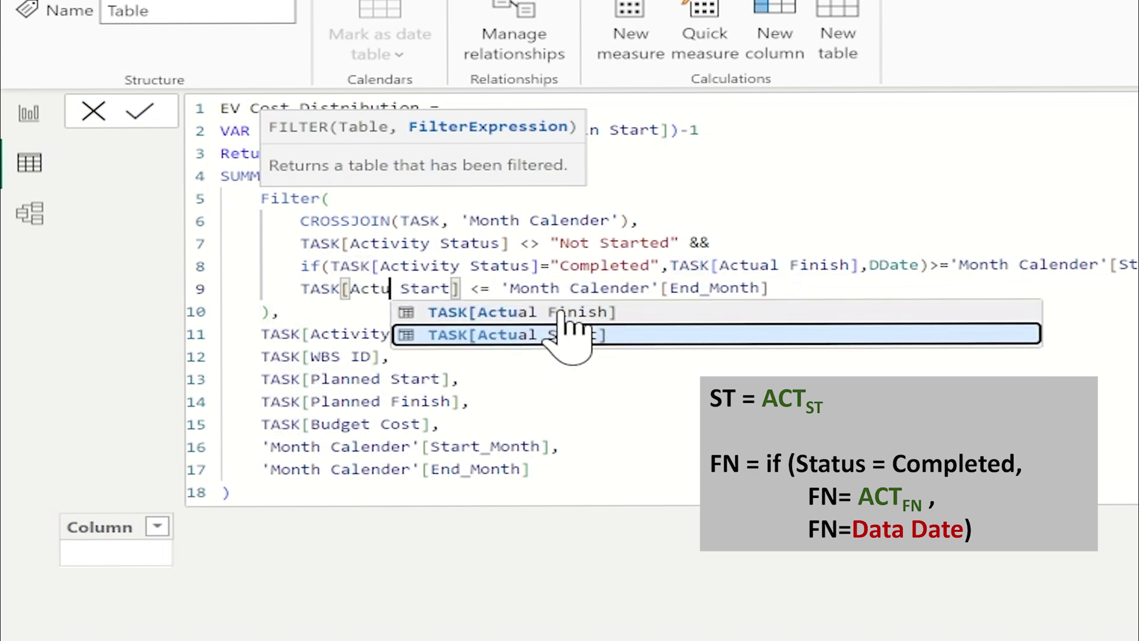
{"action": "left_click", "coordinate": [567, 334]}
{"action": "left_click", "coordinate": [566, 311]}
Add TASK[Activity Status] to the grouped columns above Planned Start
{"action": "key", "text": "Down"}
{"action": "key", "text": "Down"}
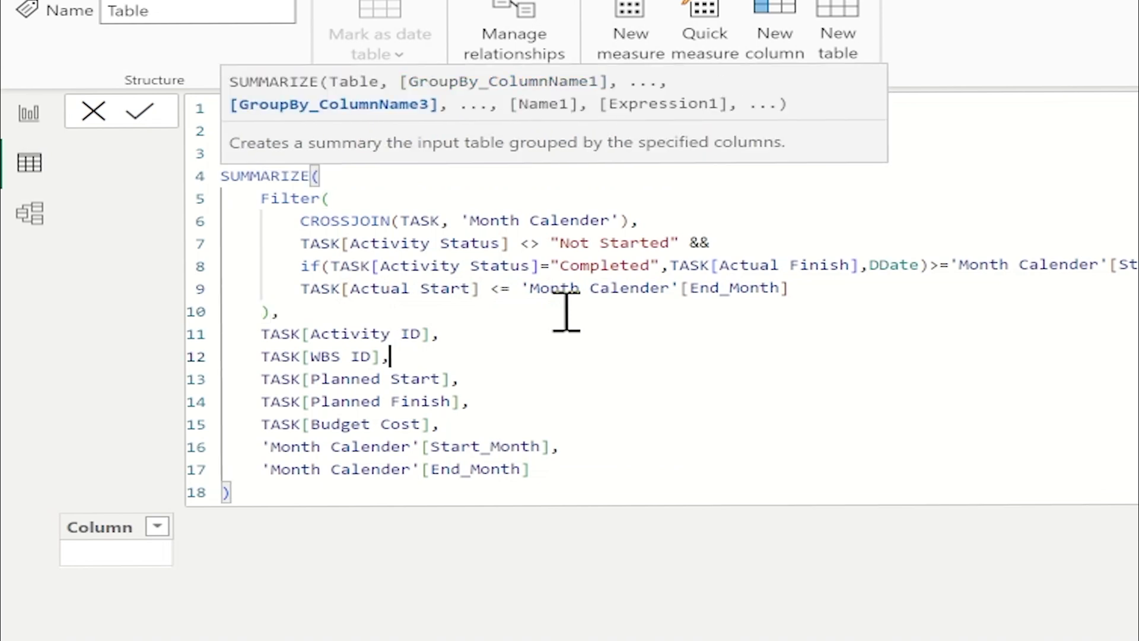
{"action": "key", "text": "Up"}
{"action": "key", "text": "Down"}
{"action": "key", "text": "Down"}
{"action": "key", "text": "Left"}
{"action": "key", "text": "Left"}
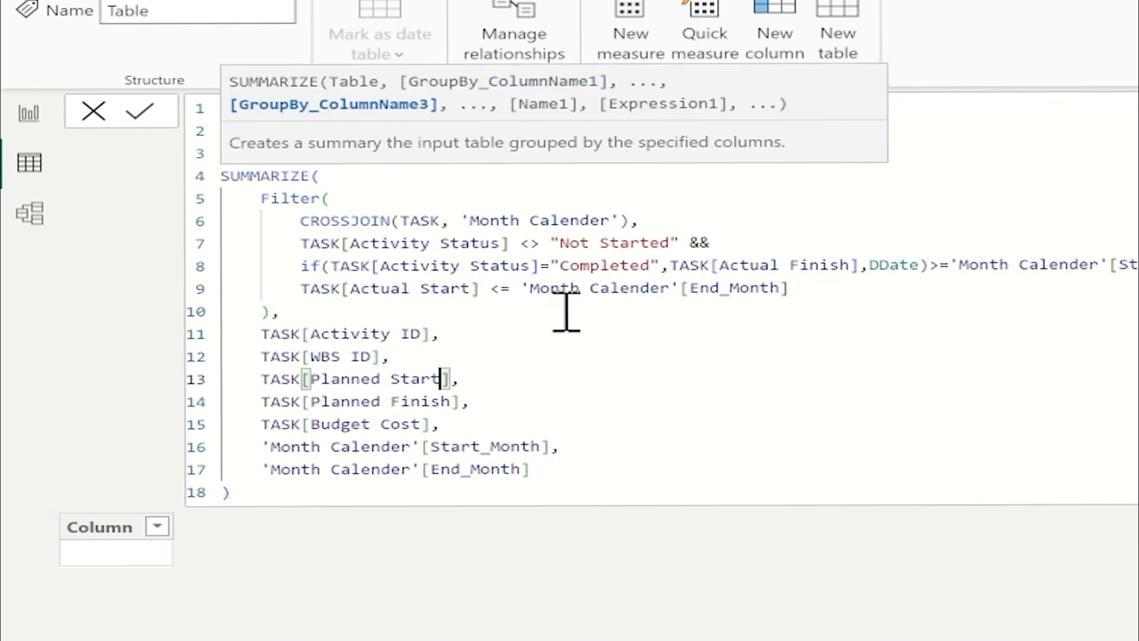
{"action": "key", "text": "Home"}
{"action": "key", "text": "Return"}
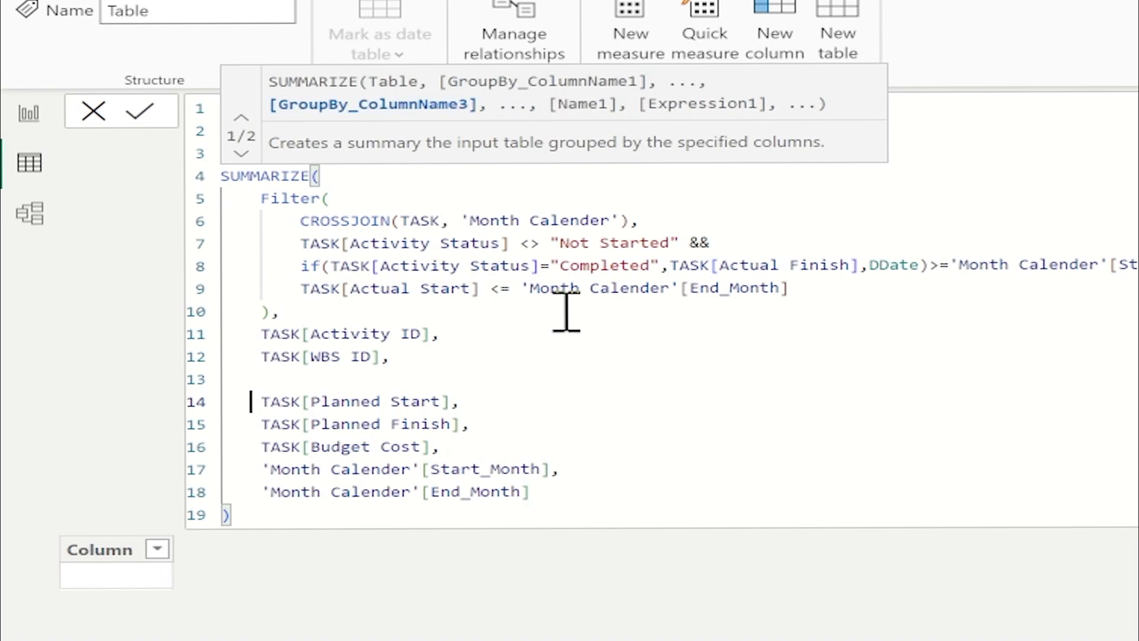
{"action": "key", "text": "Up"}
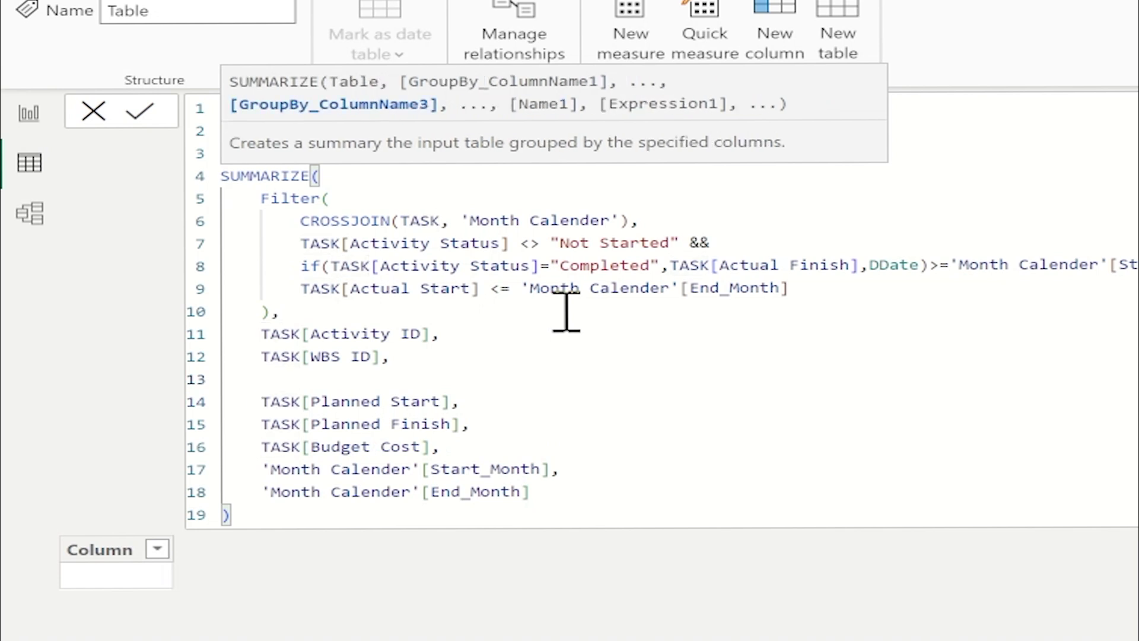
{"action": "type", "text": "Statu"}
{"action": "key", "text": "Tab"}
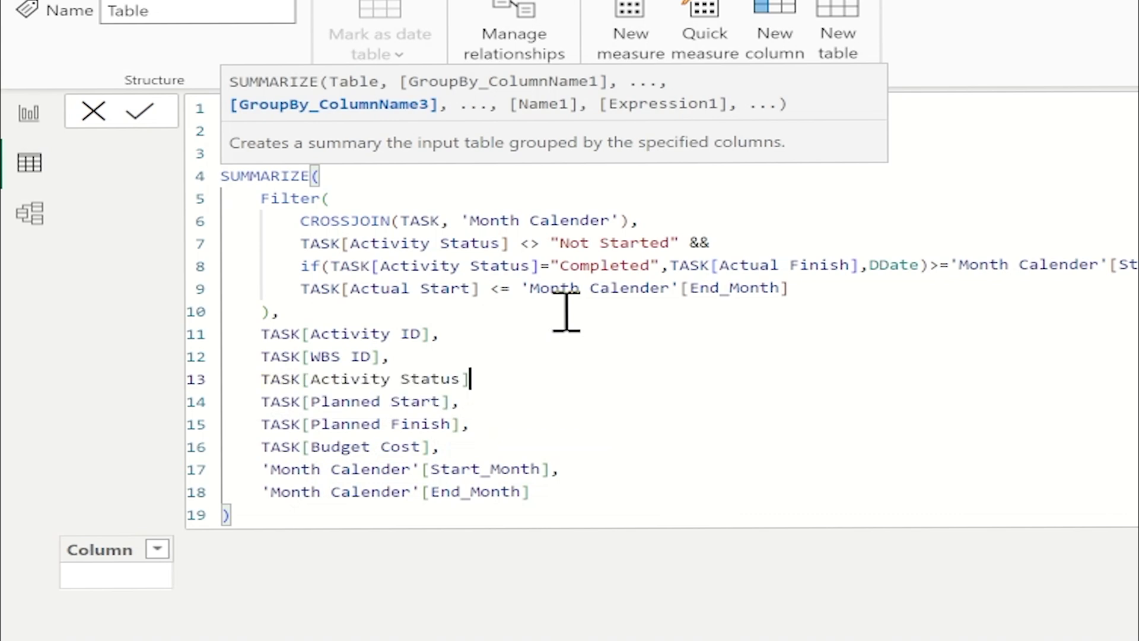
{"action": "type", "text": ","}
{"action": "key", "text": "Left"}
Replace the Planned Start and Planned Finish columns with Actual Start and Actual Finish
{"action": "double_click", "coordinate": [375, 403]}
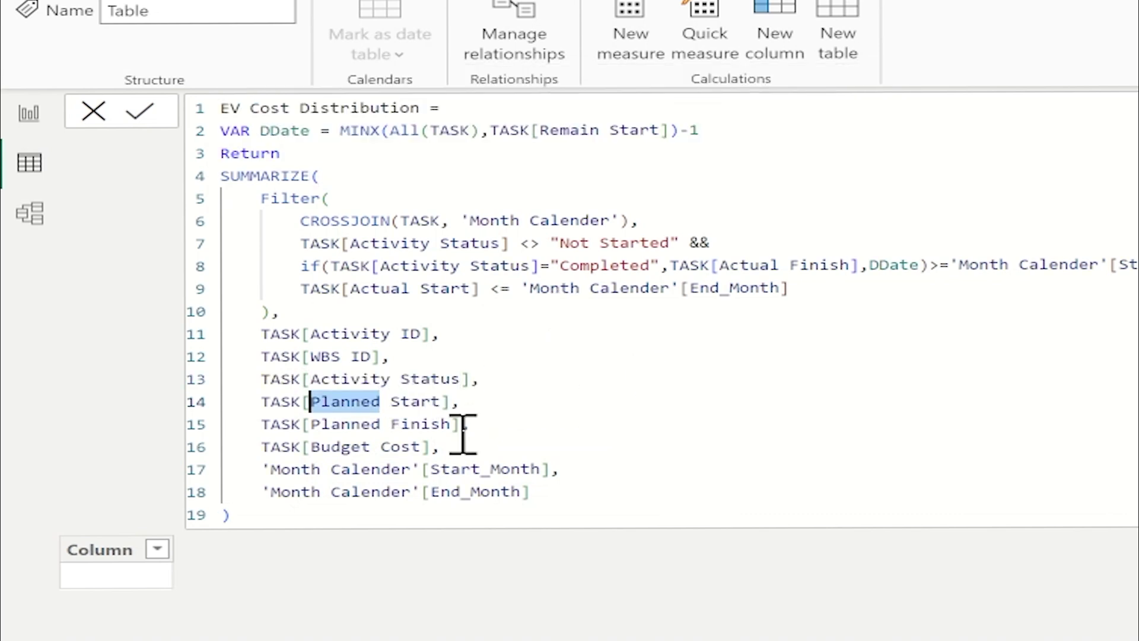
{"action": "type", "text": "Actu"}
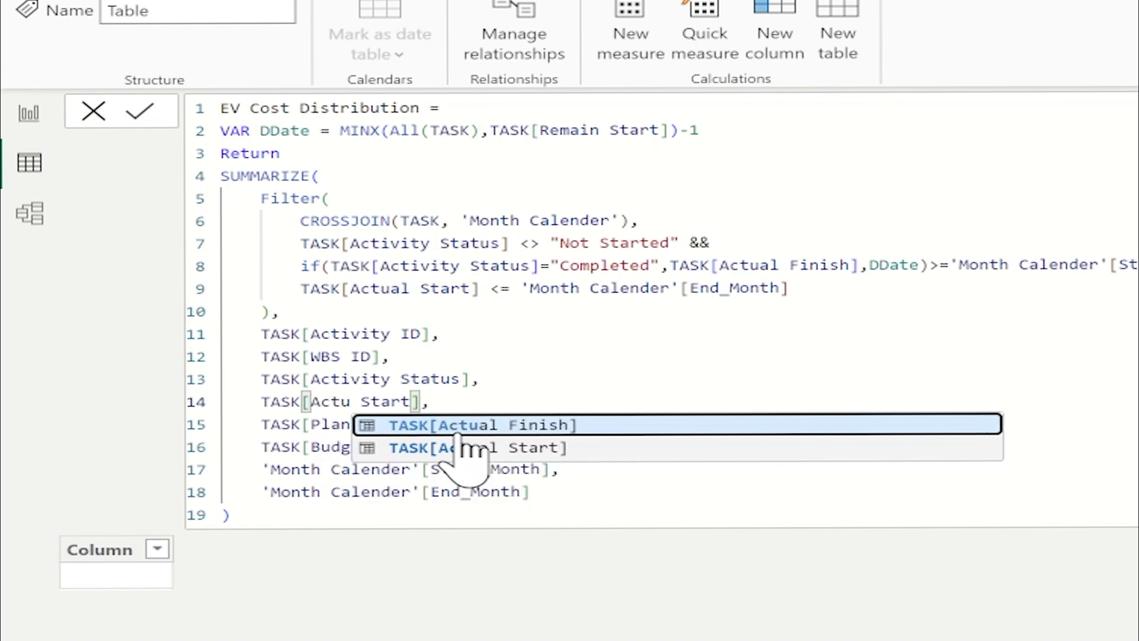
{"action": "left_click", "coordinate": [467, 448]}
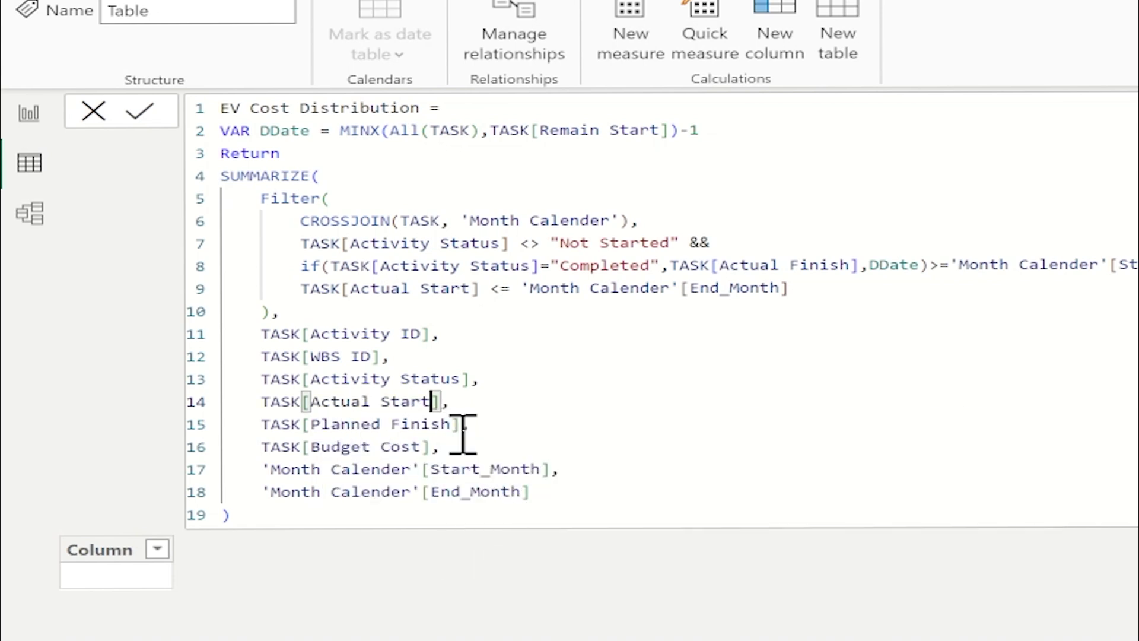
{"action": "key", "text": "Escape"}
{"action": "double_click", "coordinate": [338, 424]}
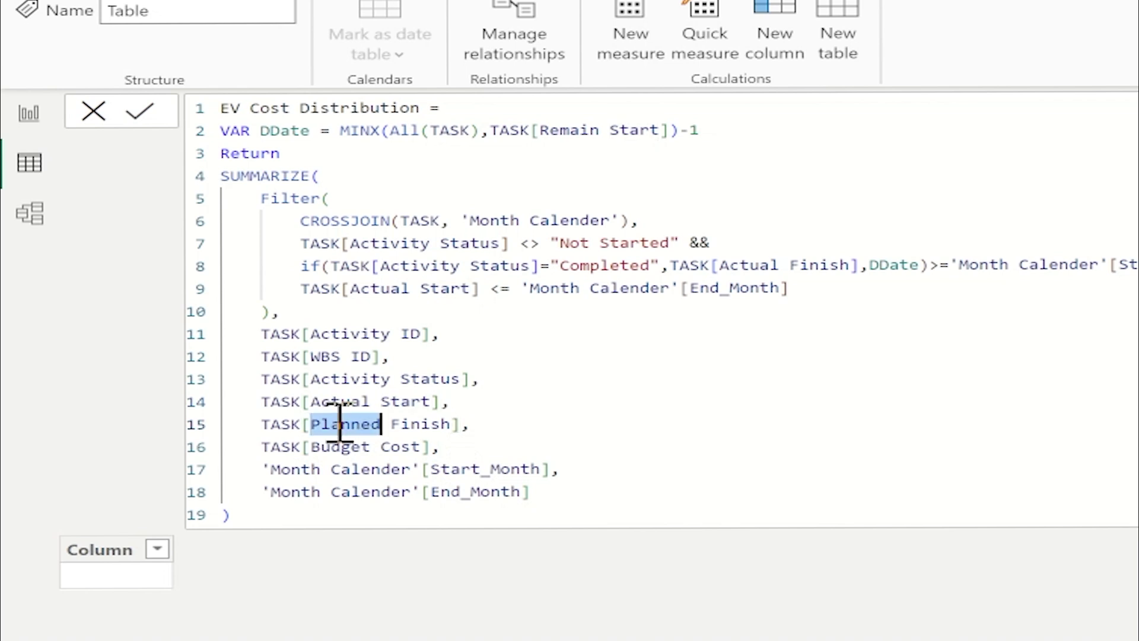
{"action": "type", "text": "Actual"}
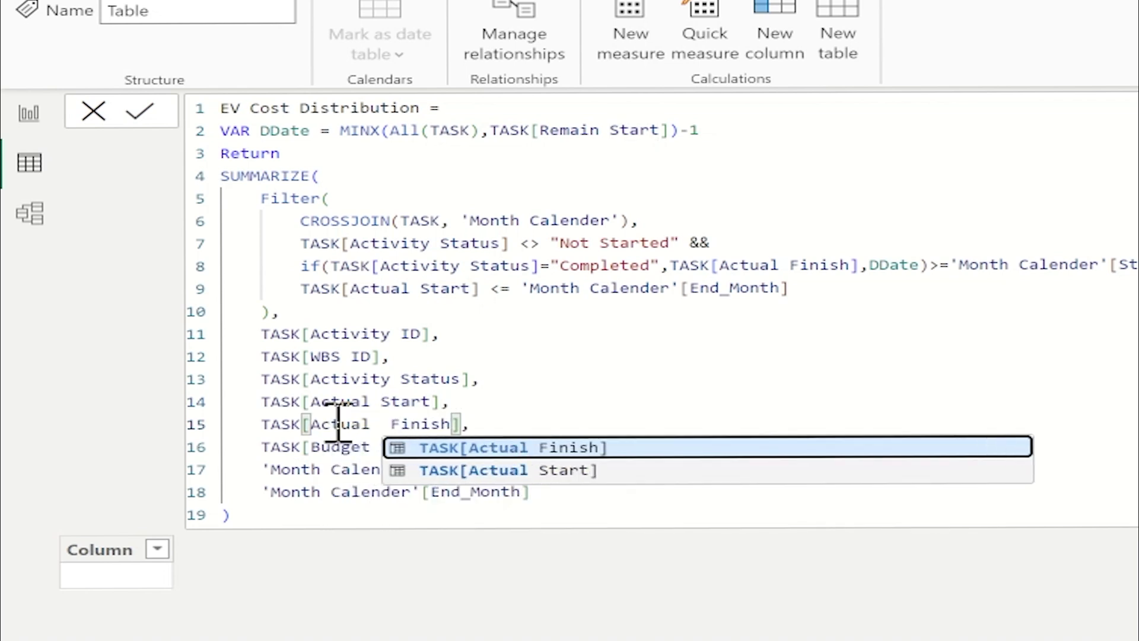
{"action": "key", "text": "Tab"}
{"action": "key", "text": "Escape"}
Swap Budget Cost for TASK[Earned Value] and commit the formula
{"action": "key", "text": "Down"}
{"action": "key", "text": "Up"}
{"action": "key", "text": "Down"}
{"action": "key", "text": "Left"}
{"action": "key", "text": "Left"}
{"action": "key", "text": "ctrl+shift+Left"}
{"action": "key", "text": "ctrl+shift+Left"}
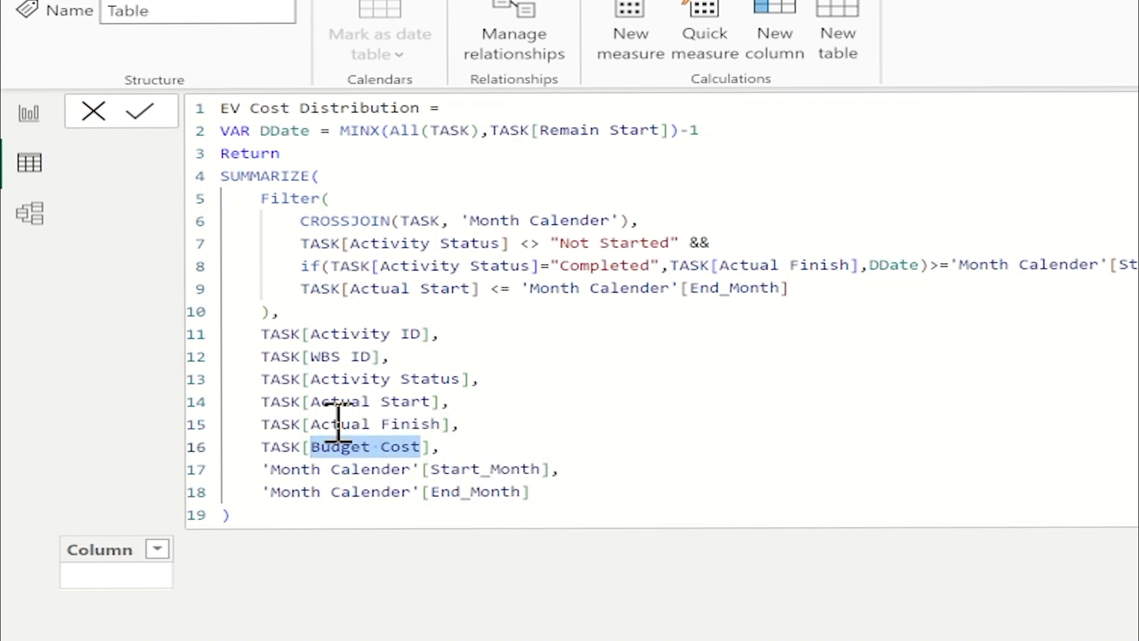
{"action": "type", "text": "Earned"}
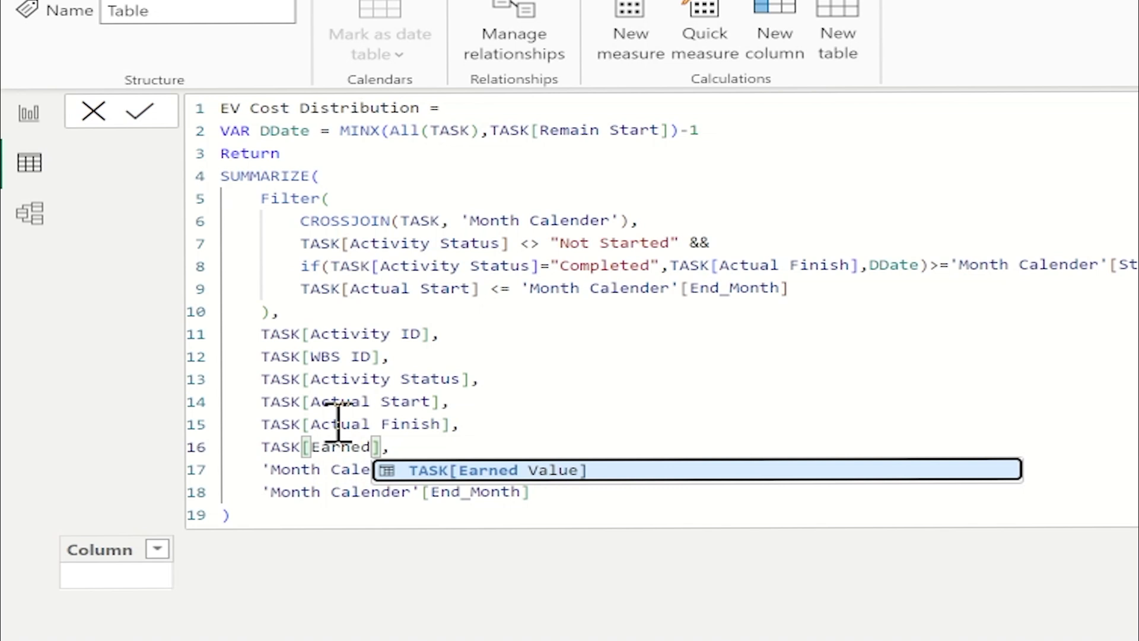
{"action": "key", "text": "Tab"}
{"action": "key", "text": "Down"}
{"action": "key", "text": "Down"}
{"action": "key", "text": "Return"}
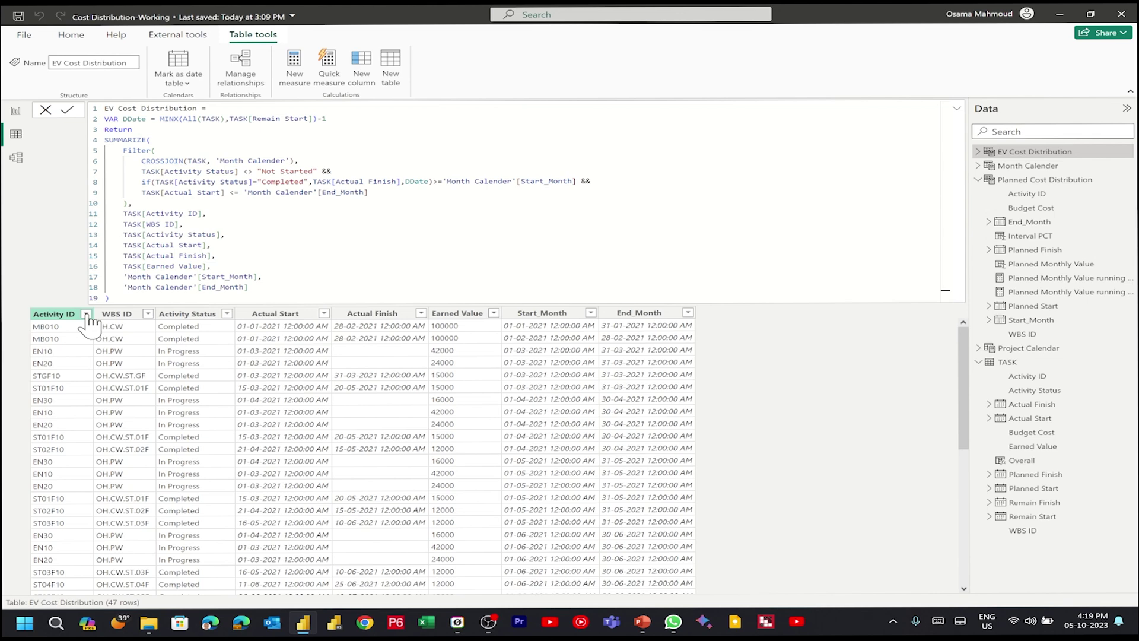
Filter Activity ID to EN30 and ST03F10 and sort it ascending
{"action": "left_click", "coordinate": [86, 314]}
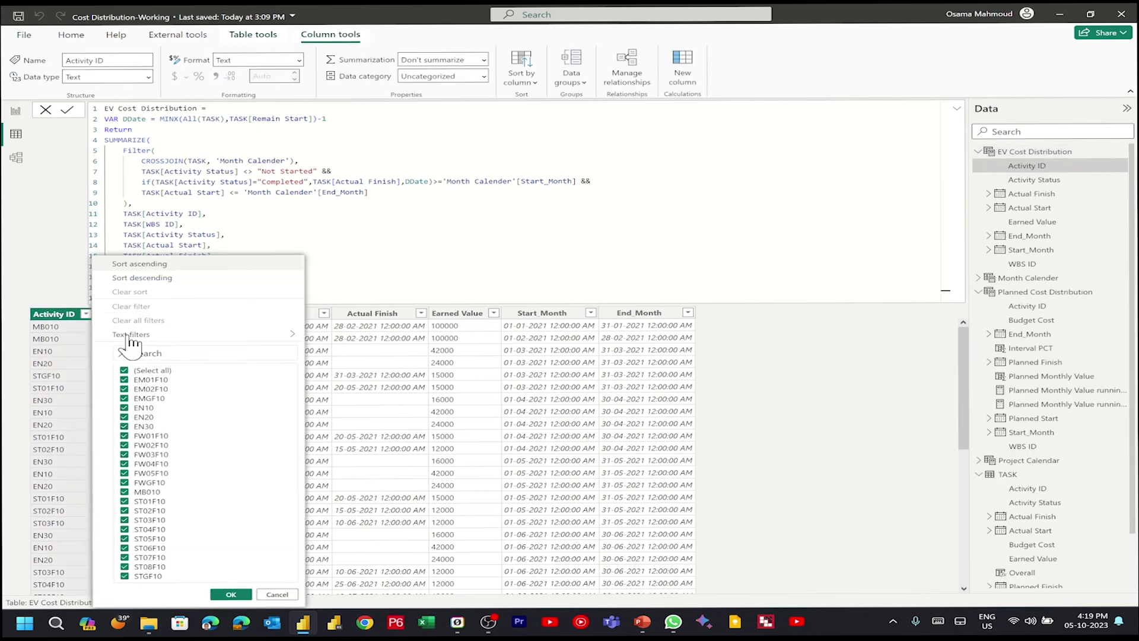
{"action": "left_click", "coordinate": [125, 371]}
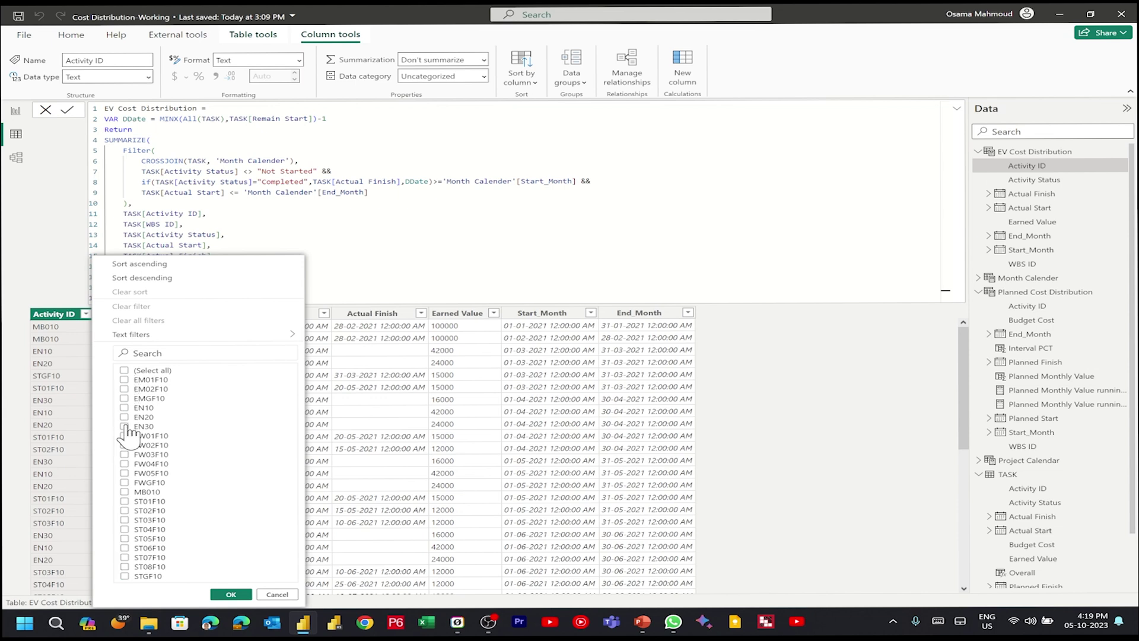
{"action": "left_click", "coordinate": [125, 521]}
{"action": "left_click", "coordinate": [228, 593]}
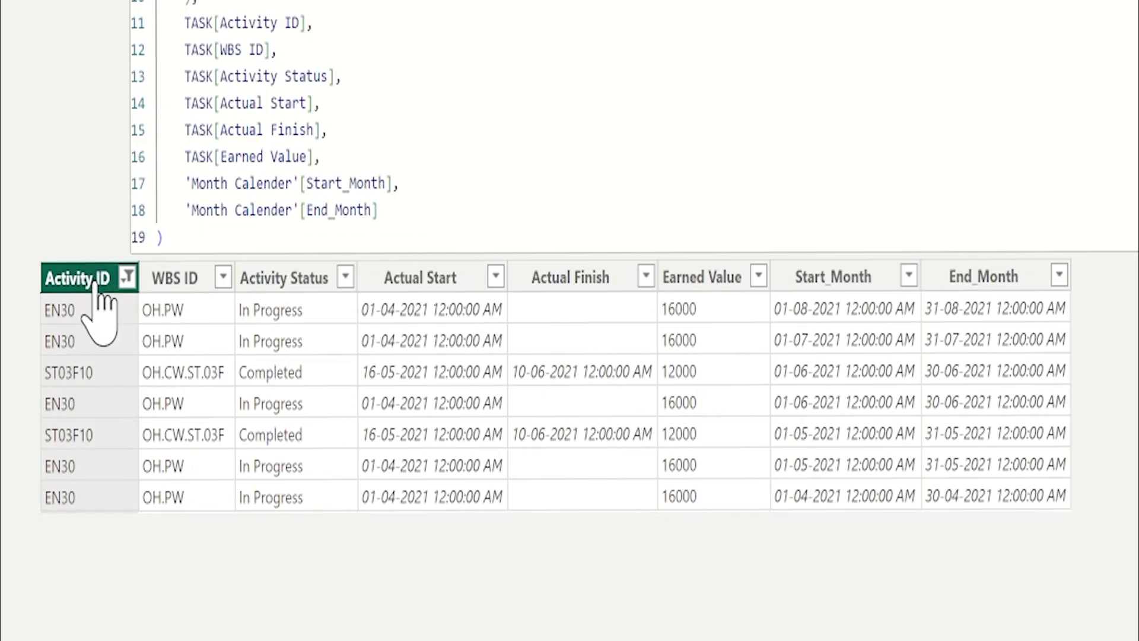
{"action": "right_click", "coordinate": [62, 315]}
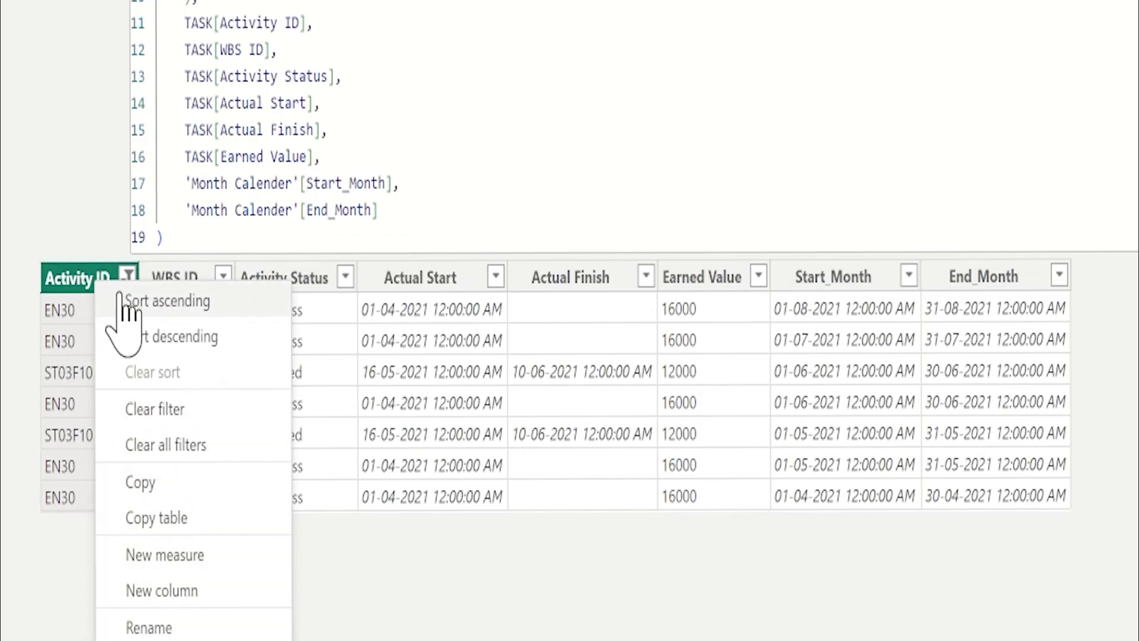
{"action": "left_click", "coordinate": [125, 302]}
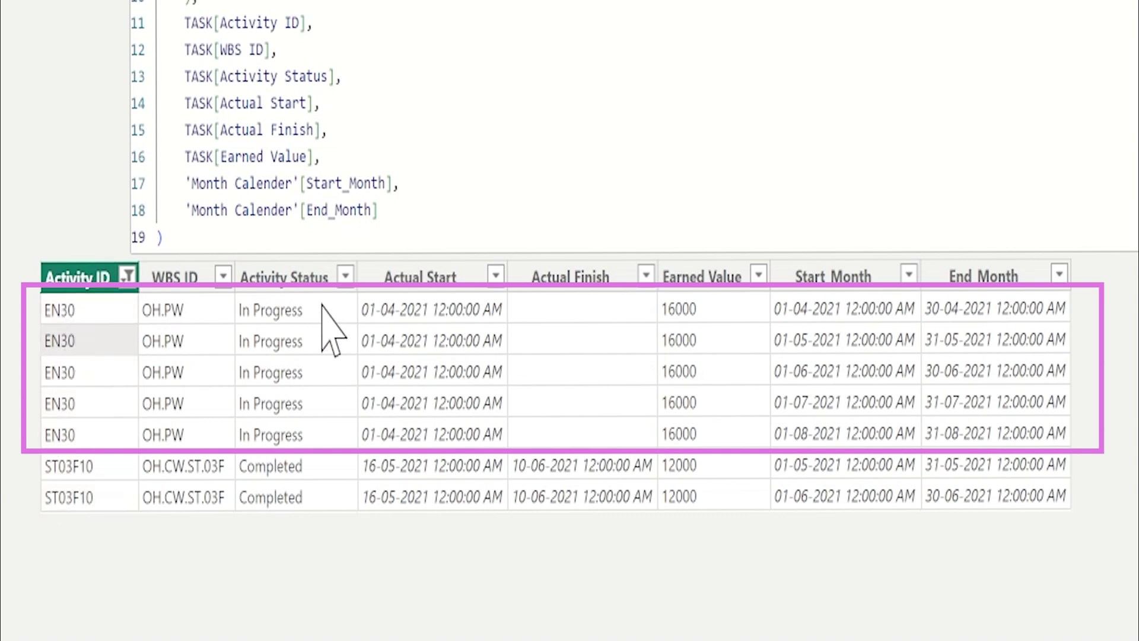
Inspect the Actual Start, Actual Finish and Start_Month values of EN30 and ST03F10
{"action": "left_click", "coordinate": [409, 318]}
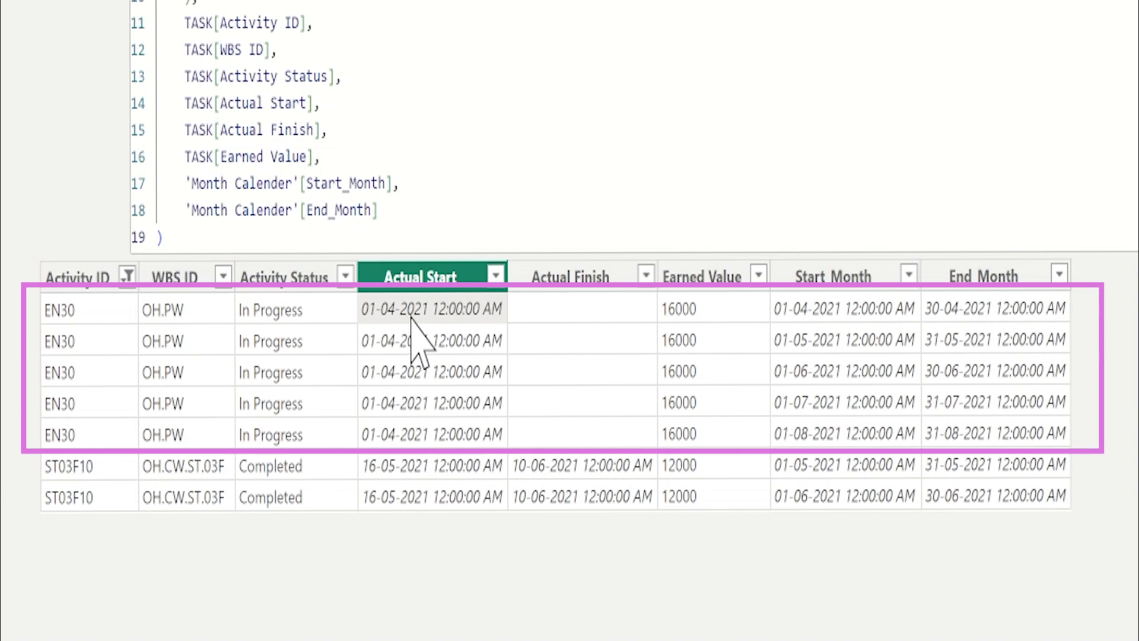
{"action": "left_click", "coordinate": [591, 318]}
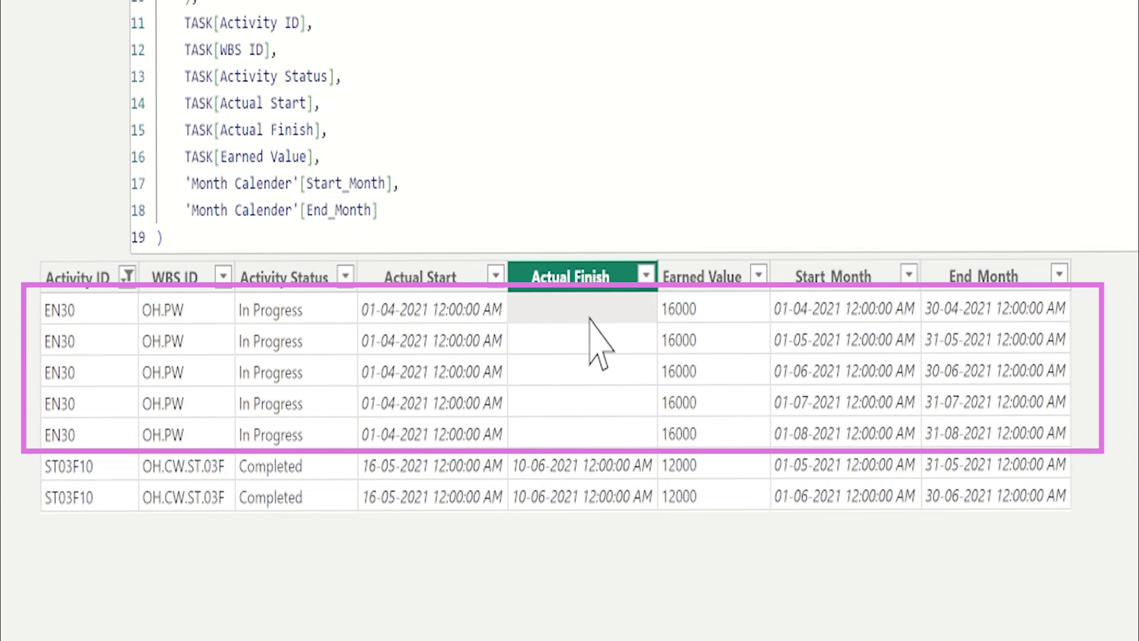
{"action": "left_click", "coordinate": [791, 313]}
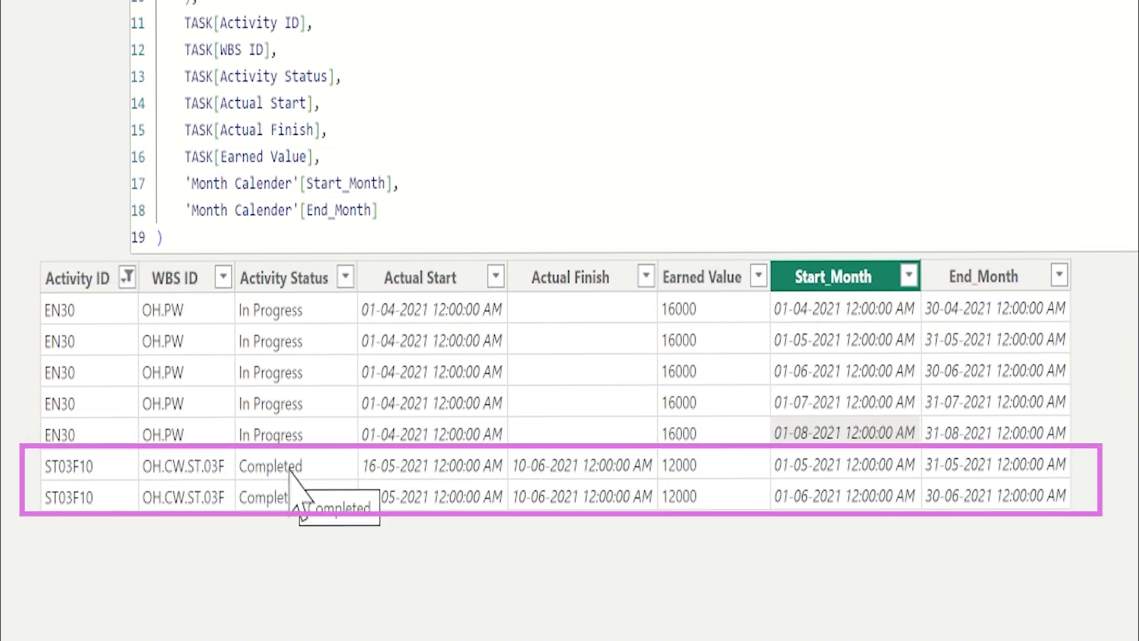
{"action": "left_click", "coordinate": [337, 475]}
{"action": "left_click", "coordinate": [392, 473]}
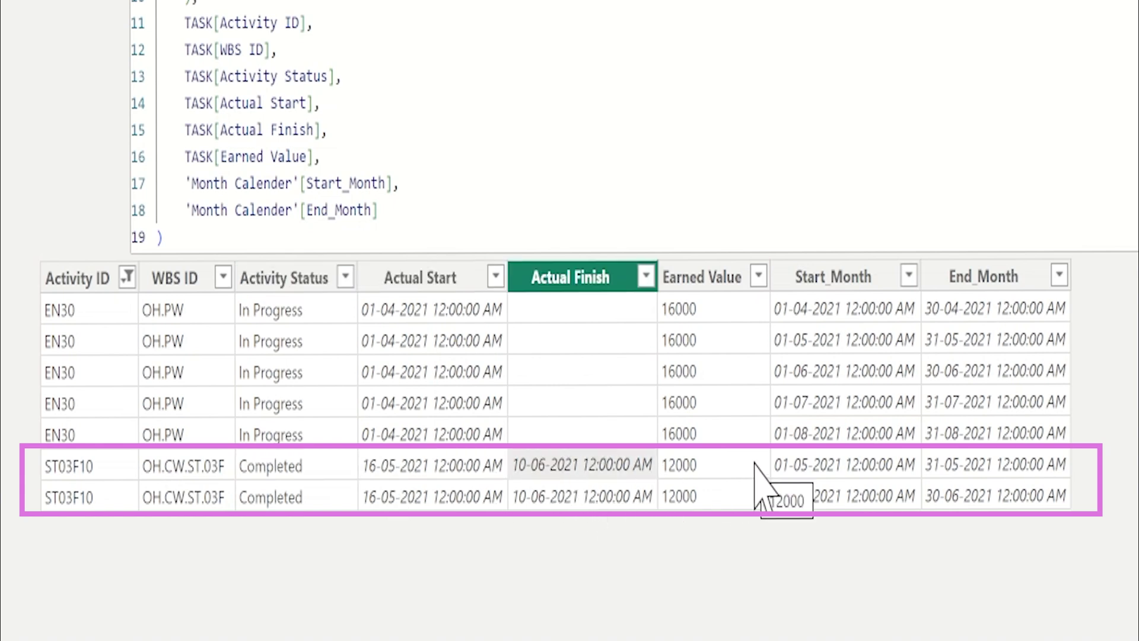
{"action": "left_click", "coordinate": [802, 499]}
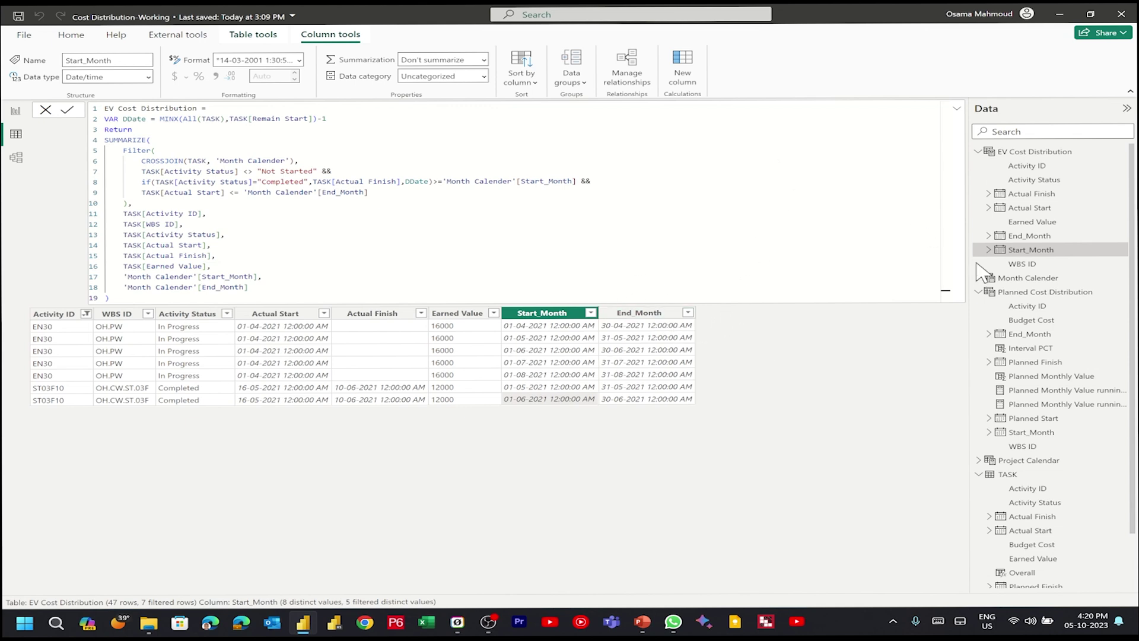
Select the whole Interval PCT formula in Planned Cost Distribution, then go to EV Cost Distribution
{"action": "left_click", "coordinate": [1060, 294]}
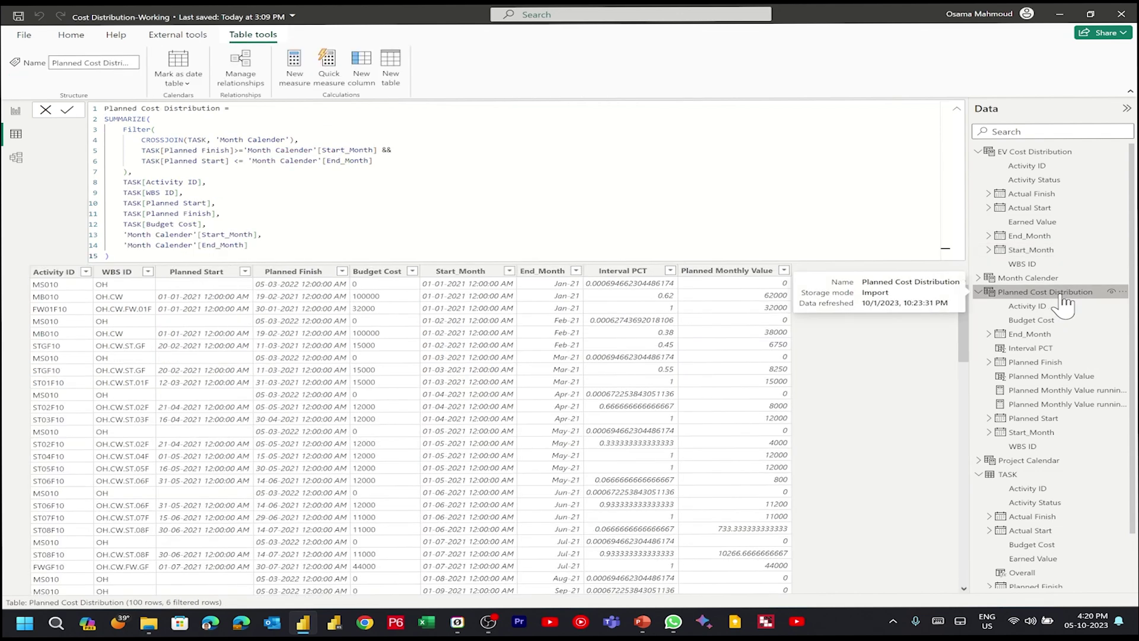
{"action": "left_click", "coordinate": [730, 271]}
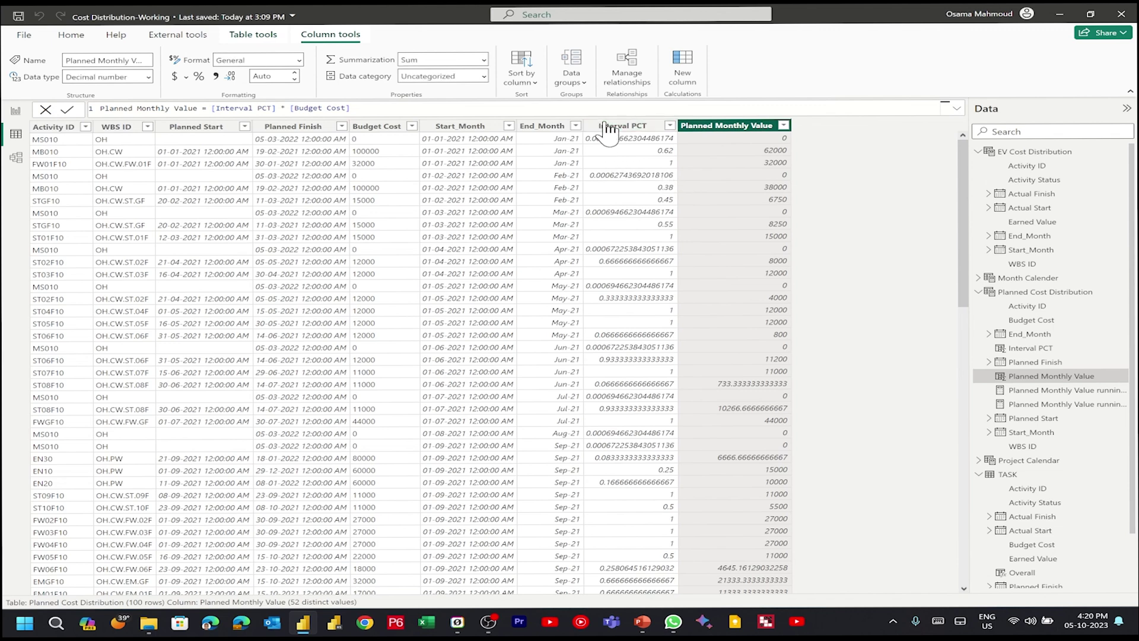
{"action": "left_click", "coordinate": [608, 126]}
{"action": "left_click", "coordinate": [245, 127]}
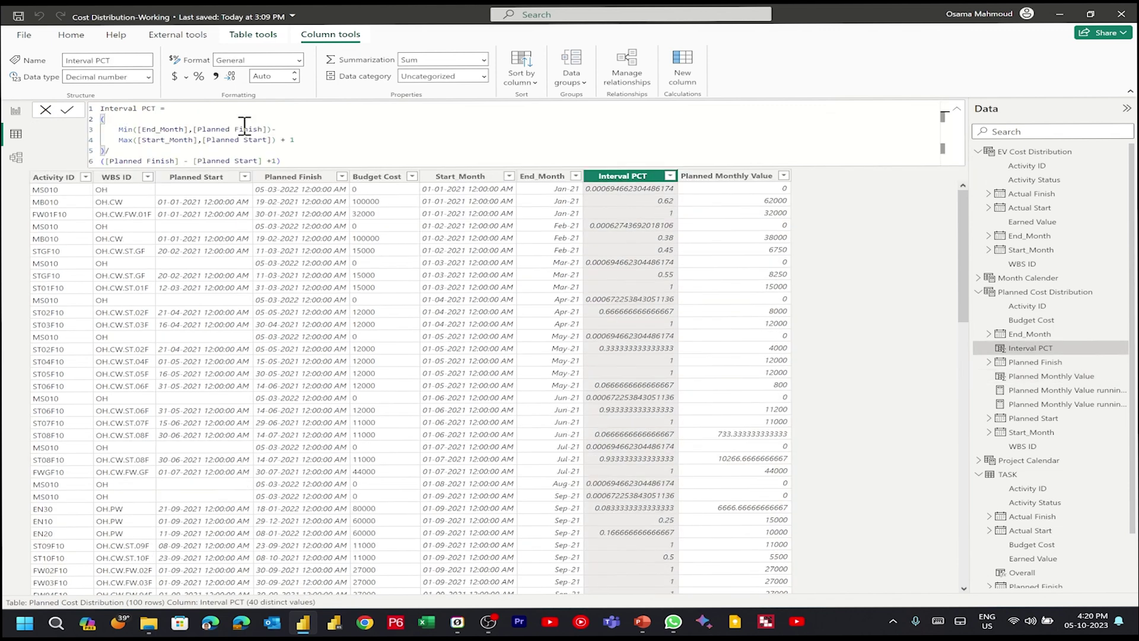
{"action": "key", "text": "ctrl+a"}
{"action": "key", "text": "ctrl+c"}
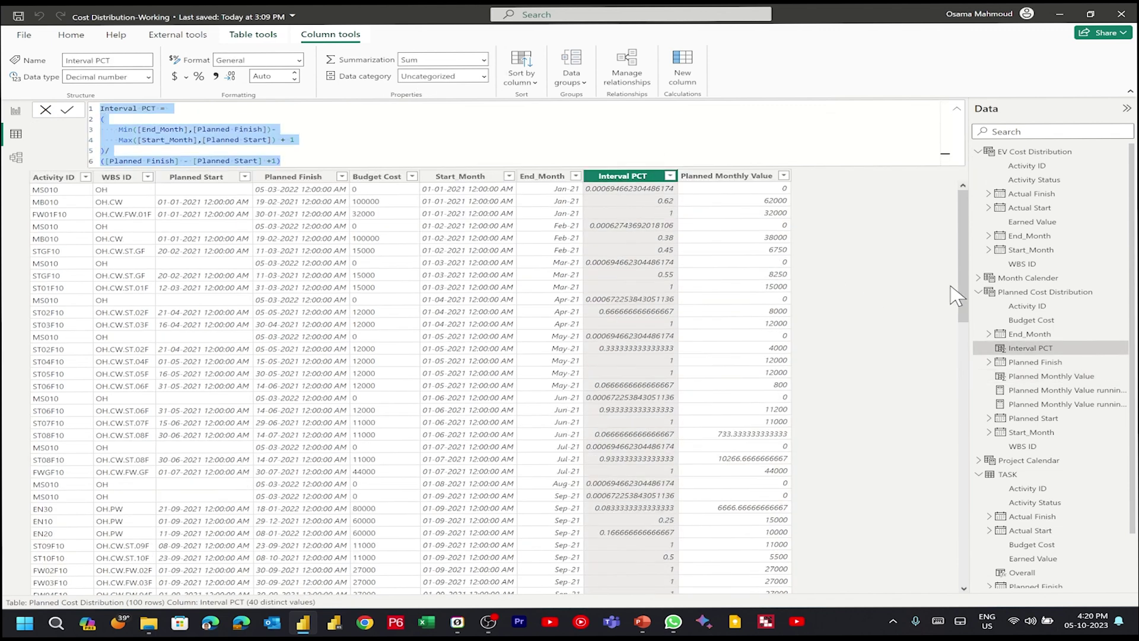
{"action": "left_click", "coordinate": [1022, 153]}
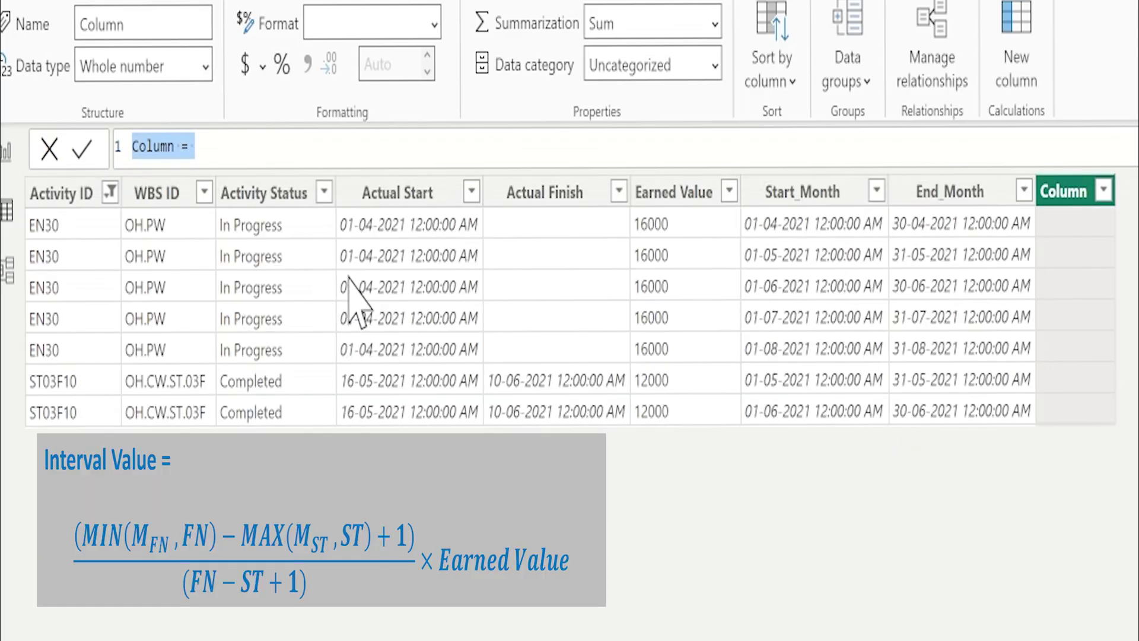
Paste the Interval PCT formula and rename the column Earned Value Monthly
{"action": "key", "text": "ctrl+v"}
{"action": "key", "text": "ctrl+Home"}
{"action": "key", "text": "ctrl+shift+Right"}
{"action": "key", "text": "ctrl+shift+Right"}
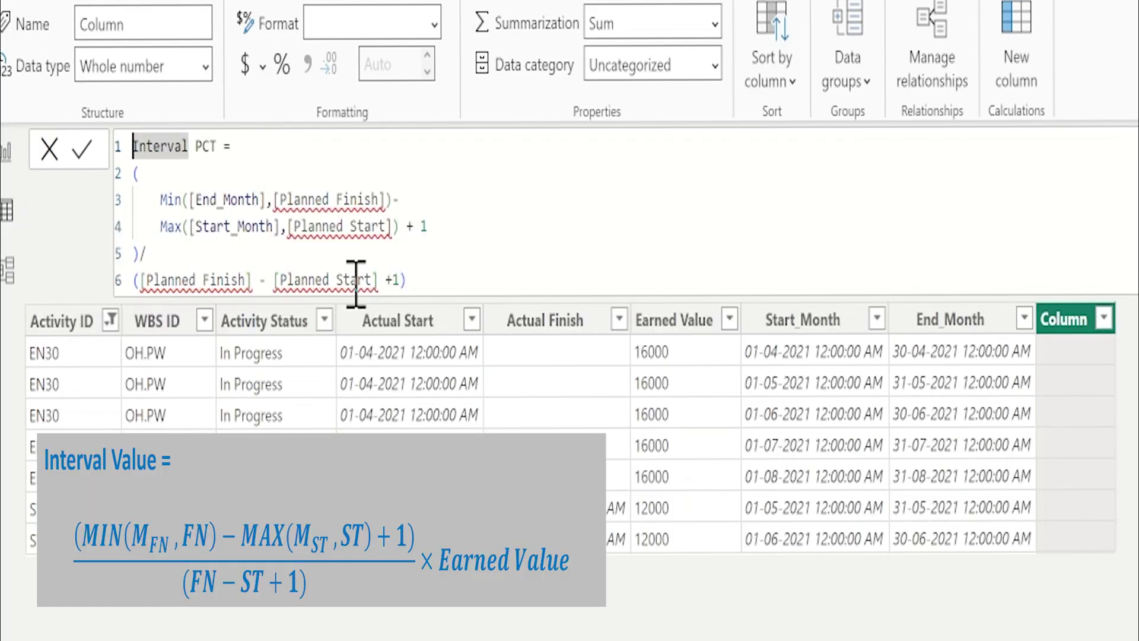
{"action": "type", "text": "E"}
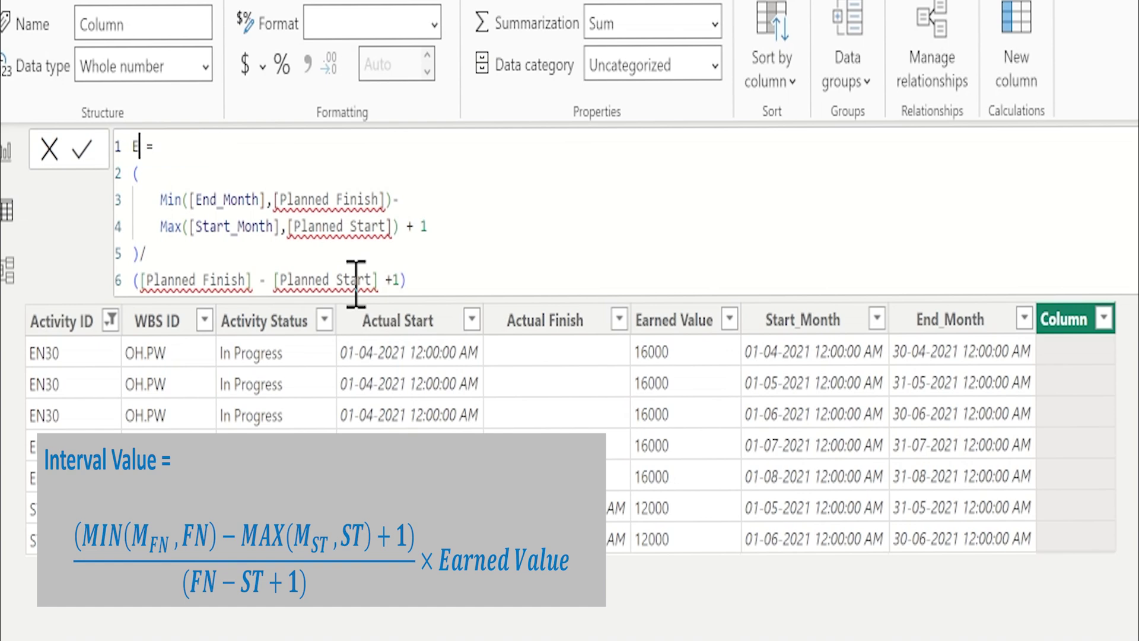
{"action": "type", "text": "arned Valu"}
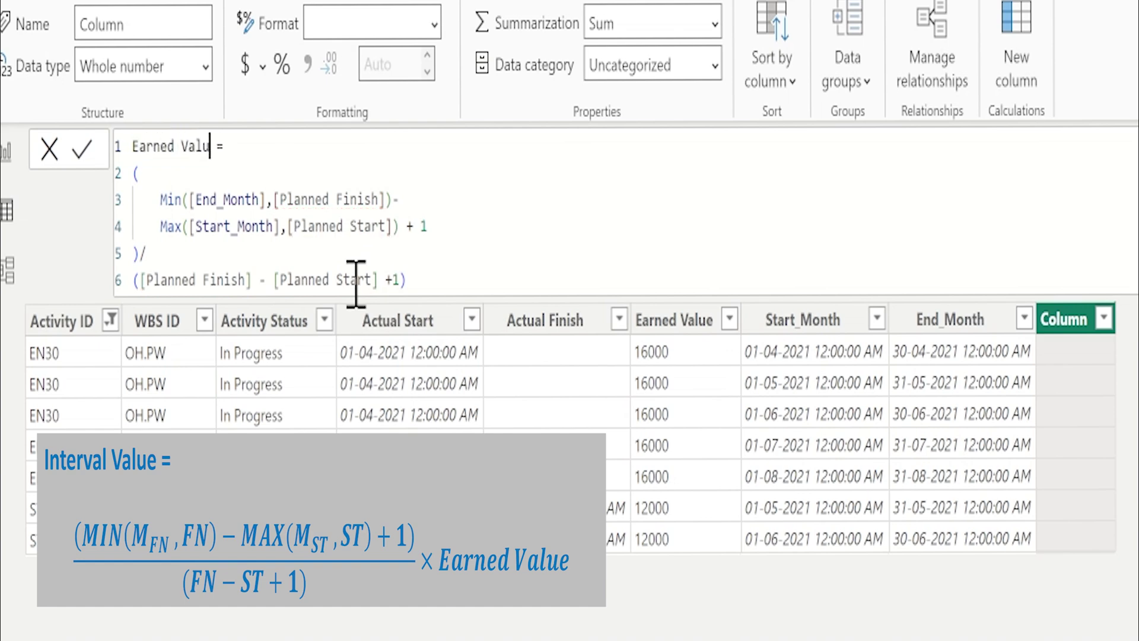
{"action": "type", "text": "e Month"}
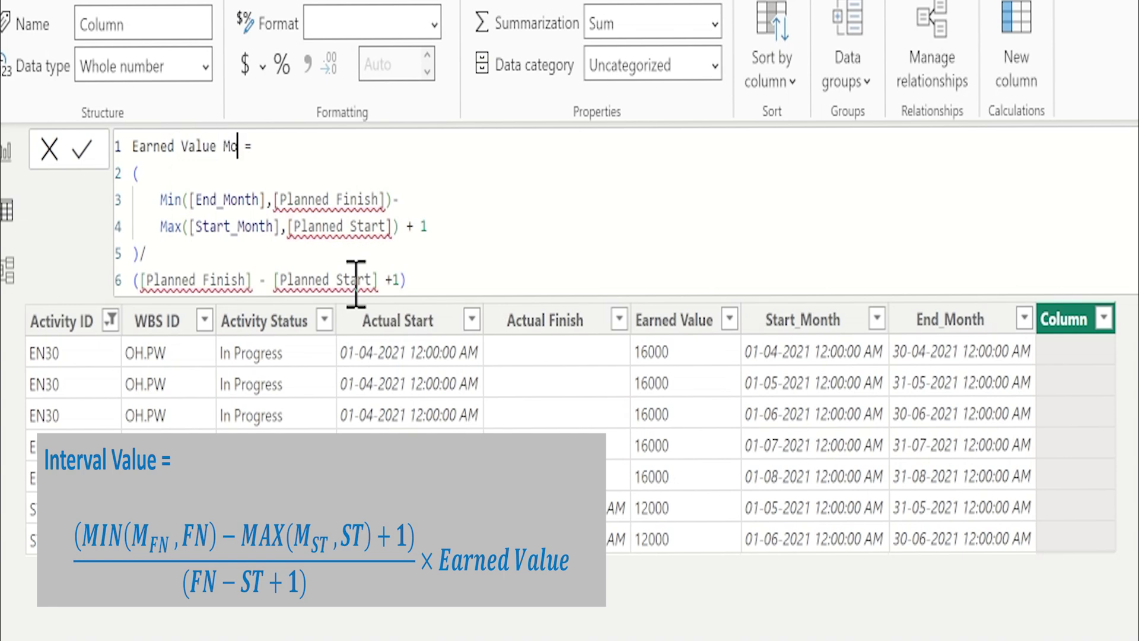
{"action": "type", "text": "ly"}
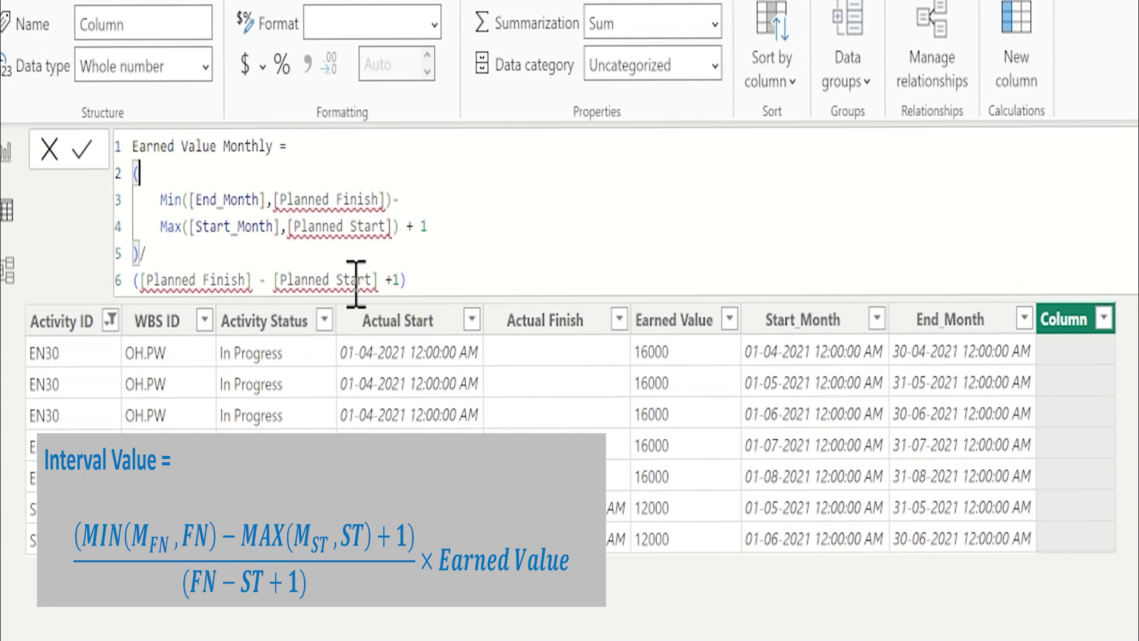
Add VAR DDate = MINX(All(TASK),TASK[Remain Start])-1 and begin a VAR FNT IF on Completed status
{"action": "key", "text": "shift+Return"}
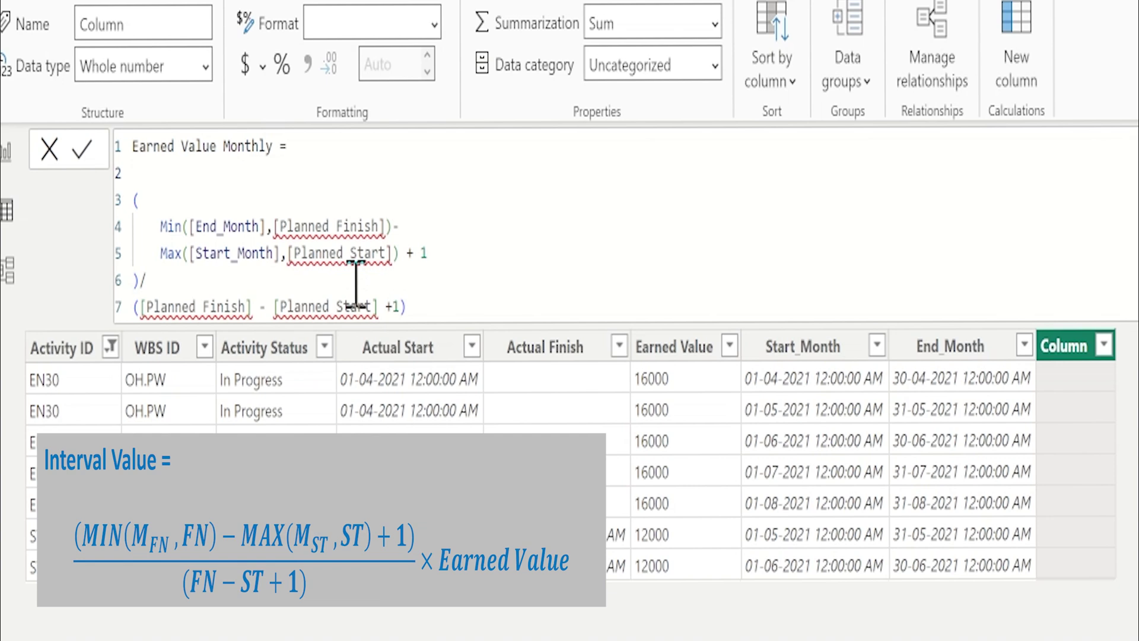
{"action": "type", "text": "V"}
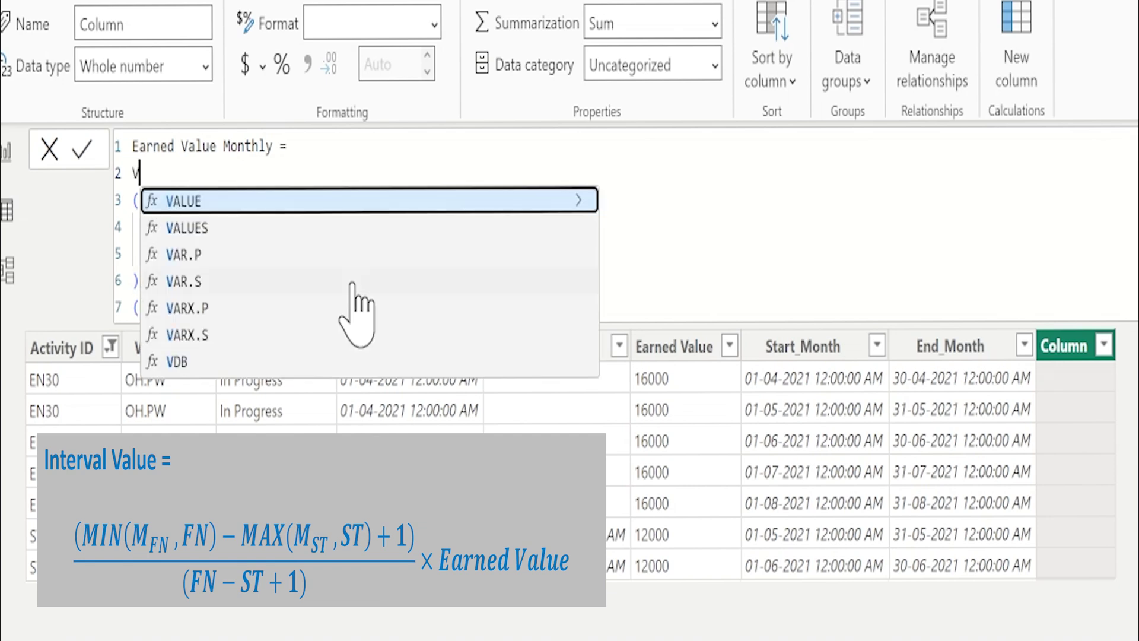
{"action": "type", "text": "AR DDate="}
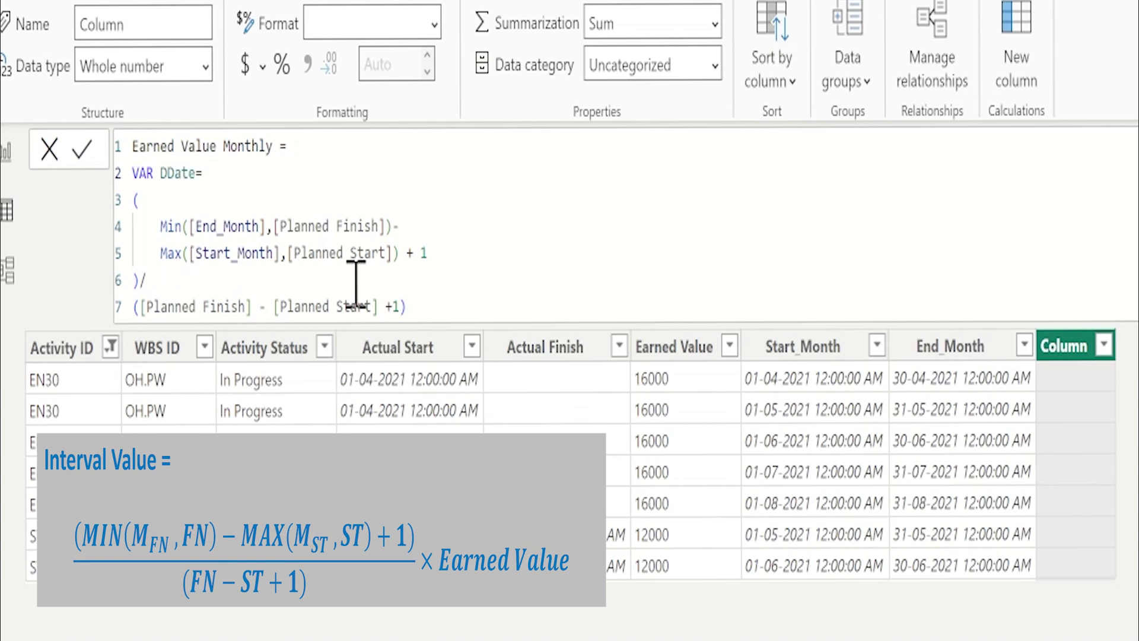
{"action": "type", "text": " MINX("}
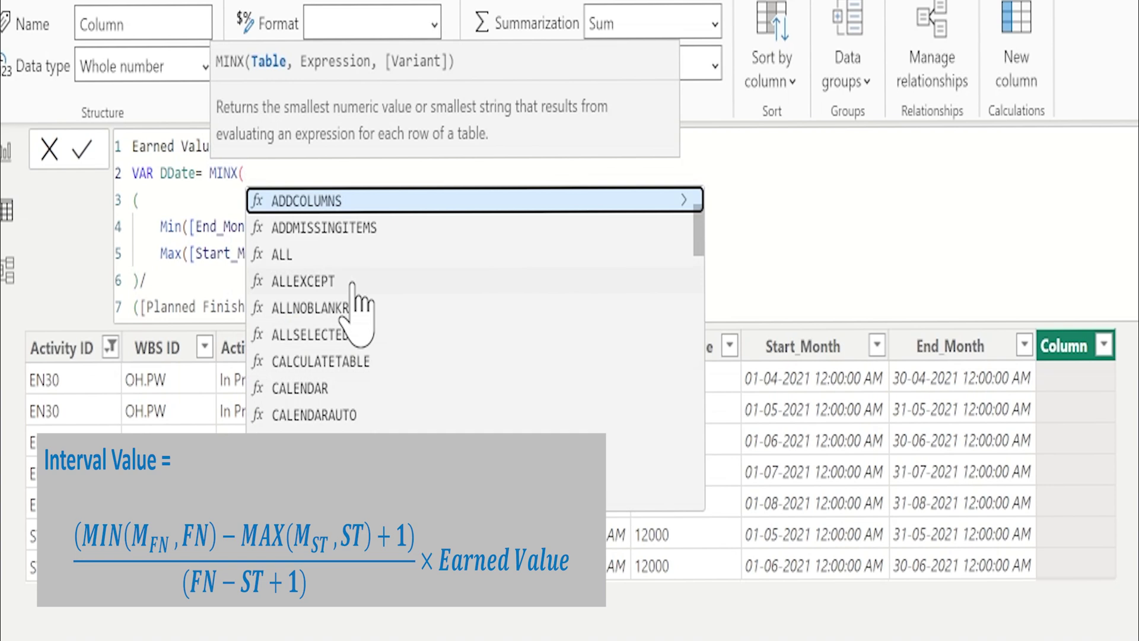
{"action": "type", "text": "All(TASK),TASK[R"}
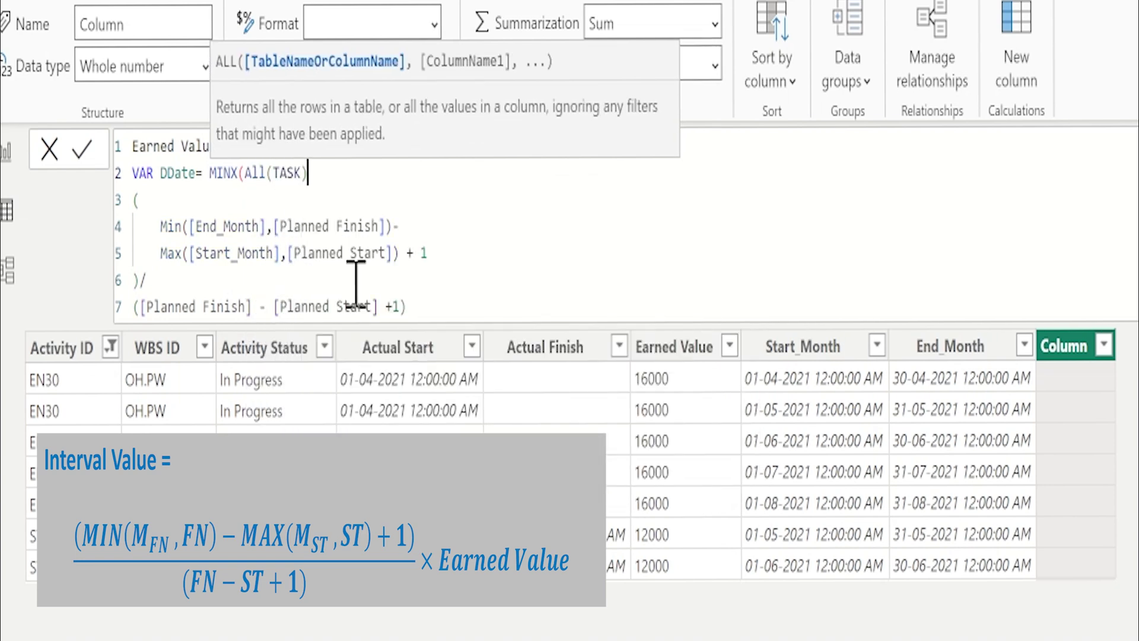
{"action": "type", "text": "em"}
{"action": "key", "text": "Tab"}
{"action": "type", "text": ")-1"}
{"action": "key", "text": "shift+Return"}
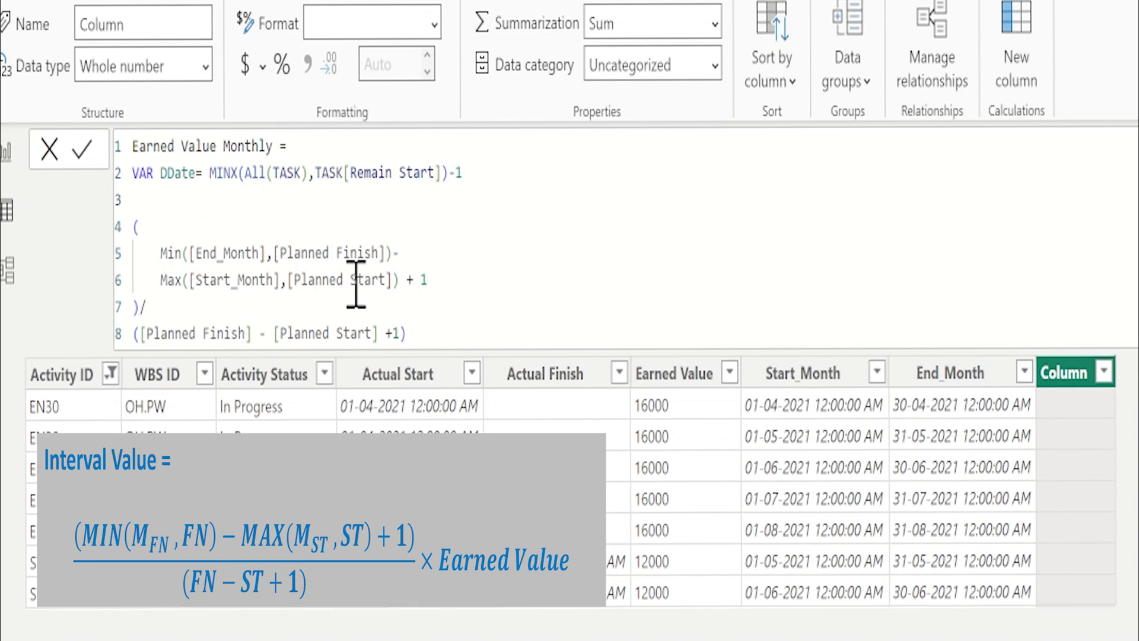
{"action": "type", "text": "VAR FNT = "}
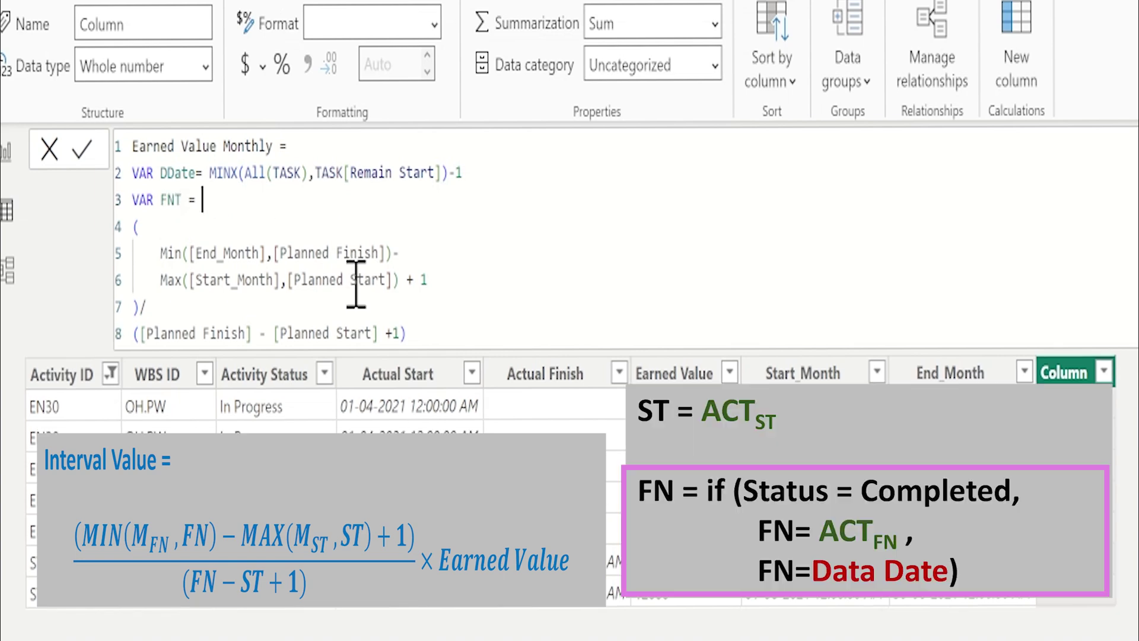
{"action": "type", "text": "if([Activity Status] =\"Completed\","}
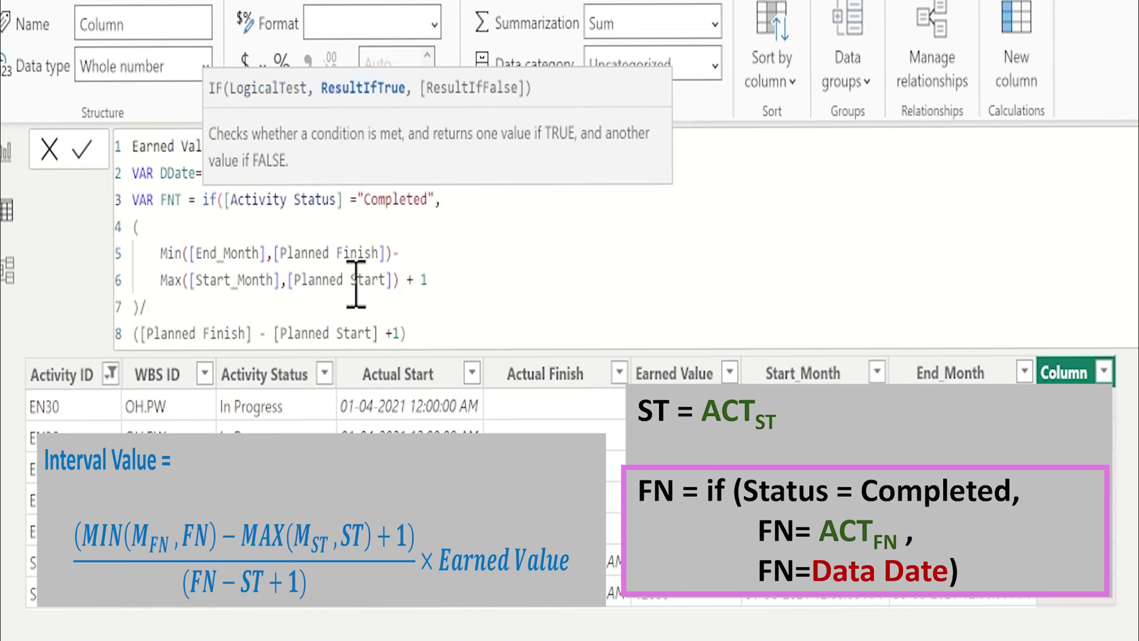
{"action": "type", "text": " ["}
Finish the FNT variable as IF completed, Actual Finish, otherwise DDate
{"action": "key", "text": "Down"}
{"action": "key", "text": "Down"}
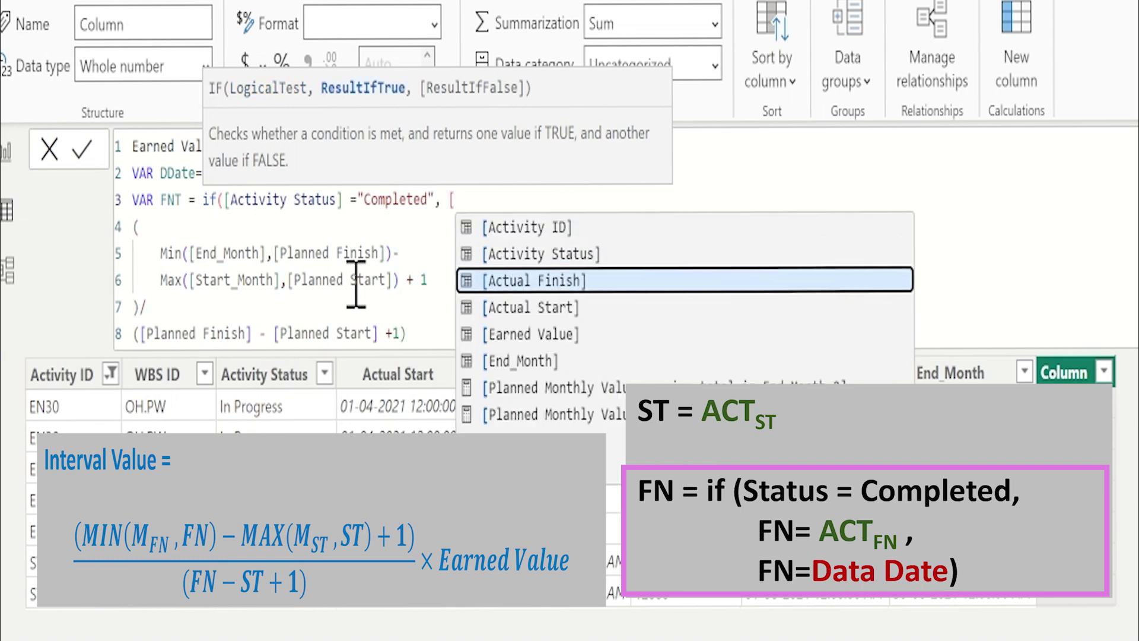
{"action": "key", "text": "Tab"}
{"action": "type", "text": ","}
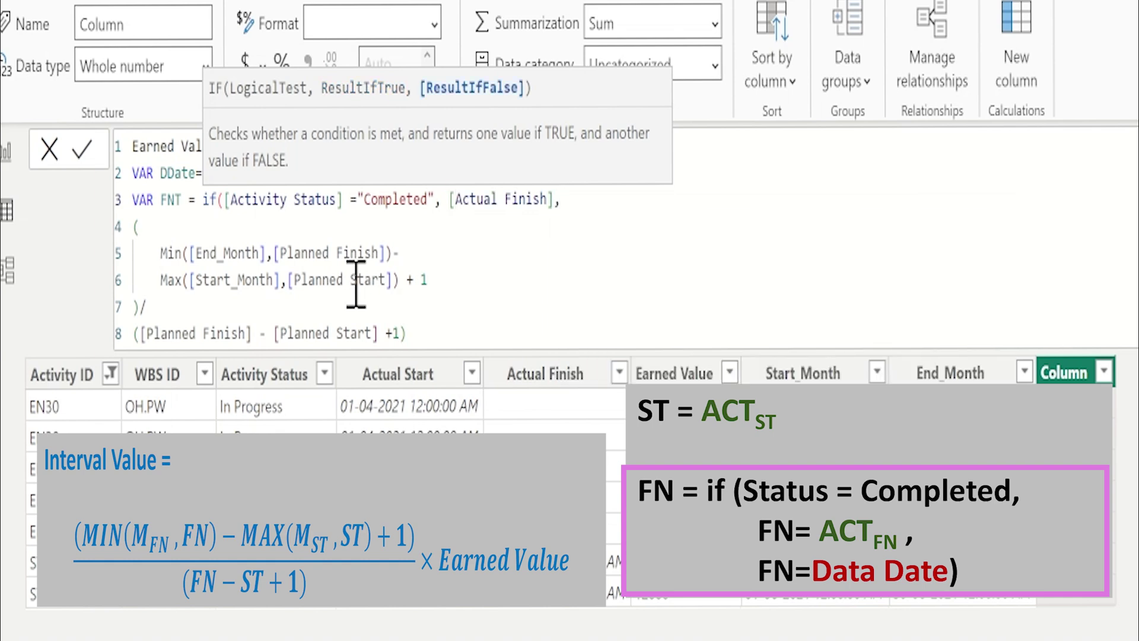
{"action": "type", "text": "DD"}
{"action": "key", "text": "Tab"}
{"action": "type", "text": ")"}
Add VAR ST = [Actual Start] and a RETURN line to the formula
{"action": "key", "text": "Return"}
{"action": "type", "text": "VAR ST = "}
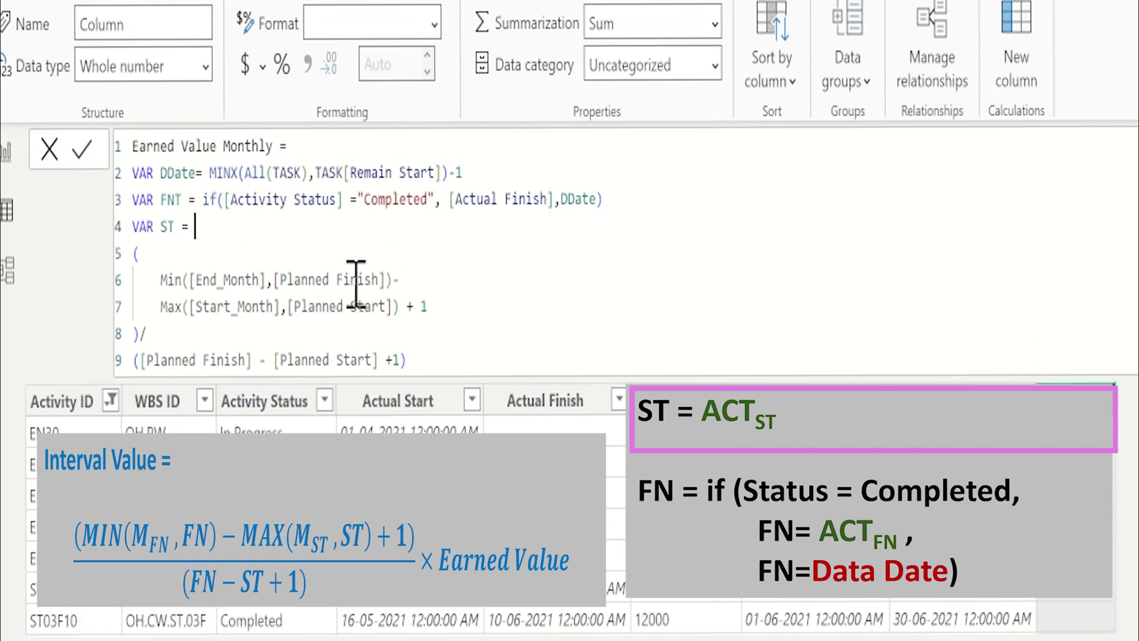
{"action": "type", "text": "["}
{"action": "key", "text": "Down"}
{"action": "key", "text": "Down"}
{"action": "key", "text": "Down"}
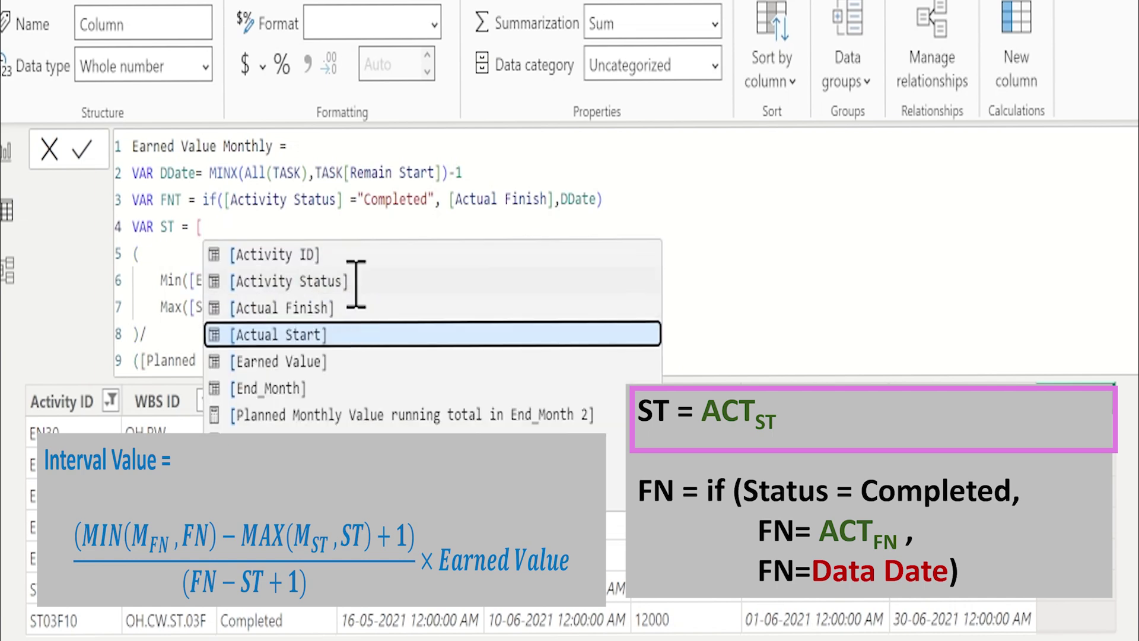
{"action": "key", "text": "Tab"}
{"action": "key", "text": "shift+Return"}
{"action": "type", "text": "Retu"}
{"action": "key", "text": "BackSpace"}
{"action": "key", "text": "BackSpace"}
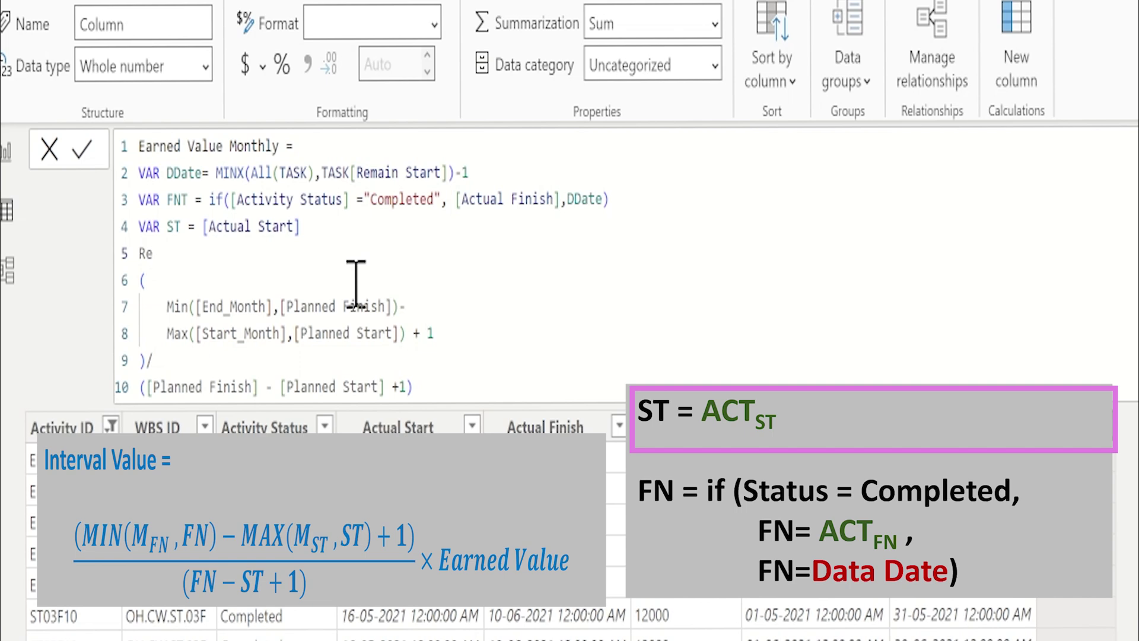
{"action": "type", "text": "turn"}
Replace Planned Finish and Planned Start with FNT and ST on lines 7 and 8
{"action": "key", "text": "Down"}
{"action": "key", "text": "Down"}
{"action": "key", "text": "Home"}
{"action": "key", "text": "Right"}
{"action": "key", "text": "Right"}
{"action": "key", "text": "Right"}
{"action": "key", "text": "Right"}
{"action": "key", "text": "Right"}
{"action": "key", "text": "Right"}
{"action": "key", "text": "Right"}
{"action": "key", "text": "Right"}
{"action": "key", "text": "Right"}
{"action": "key", "text": "Right"}
{"action": "key", "text": "Right"}
{"action": "key", "text": "Right"}
{"action": "key", "text": "Right"}
{"action": "key", "text": "Right"}
{"action": "key", "text": "Right"}
{"action": "key", "text": "Right"}
{"action": "key", "text": "Right"}
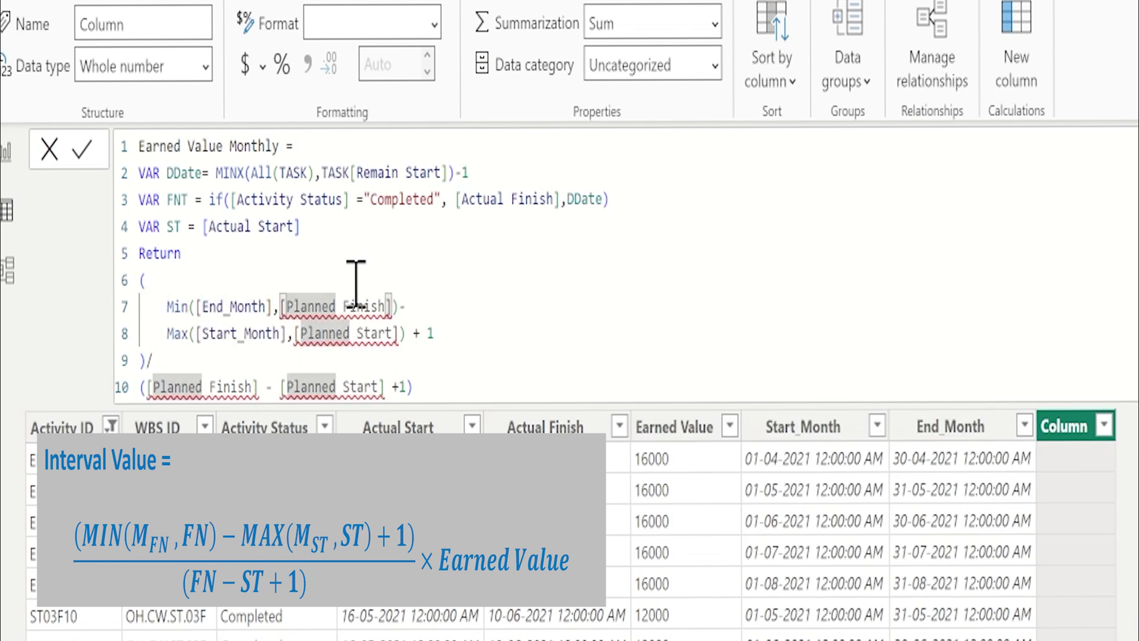
{"action": "key", "text": "Left"}
{"action": "key", "text": "shift+Right"}
{"action": "key", "text": "shift+Right"}
{"action": "key", "text": "shift+Right"}
{"action": "key", "text": "shift+Right"}
{"action": "key", "text": "shift+Right"}
{"action": "key", "text": "shift+Right"}
{"action": "key", "text": "shift+Right"}
{"action": "key", "text": "shift+Right"}
{"action": "key", "text": "shift+Right"}
{"action": "key", "text": "shift+Right"}
{"action": "key", "text": "shift+Right"}
{"action": "key", "text": "shift+Right"}
{"action": "key", "text": "shift+Right"}
{"action": "key", "text": "shift+Right"}
{"action": "key", "text": "shift+Right"}
{"action": "key", "text": "shift+Right"}
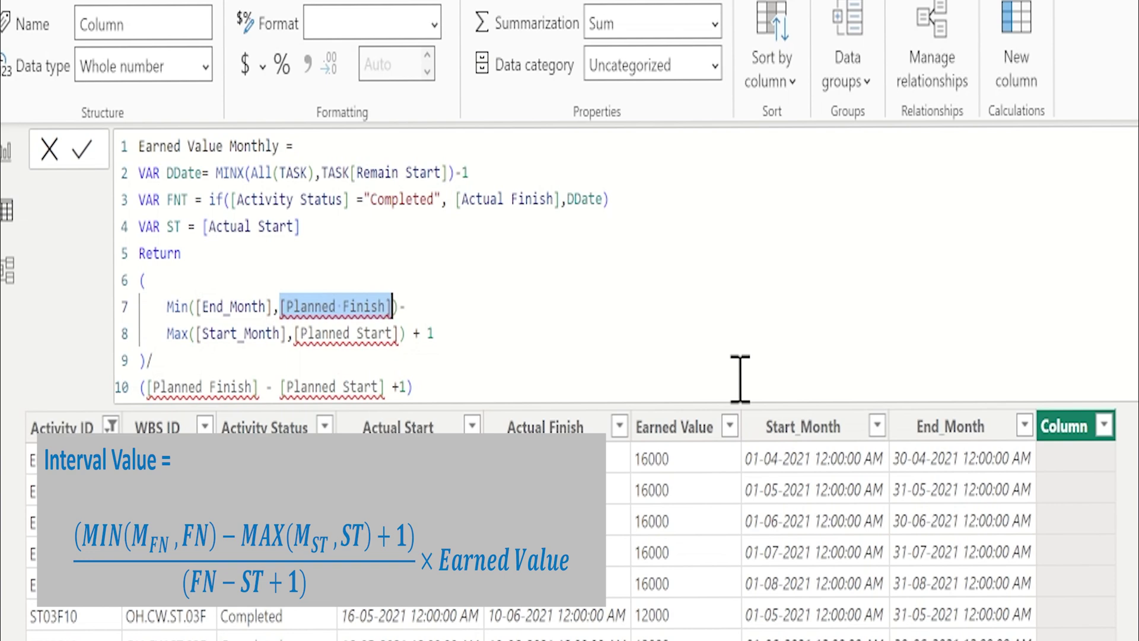
{"action": "type", "text": "FNT"}
{"action": "key", "text": "Down"}
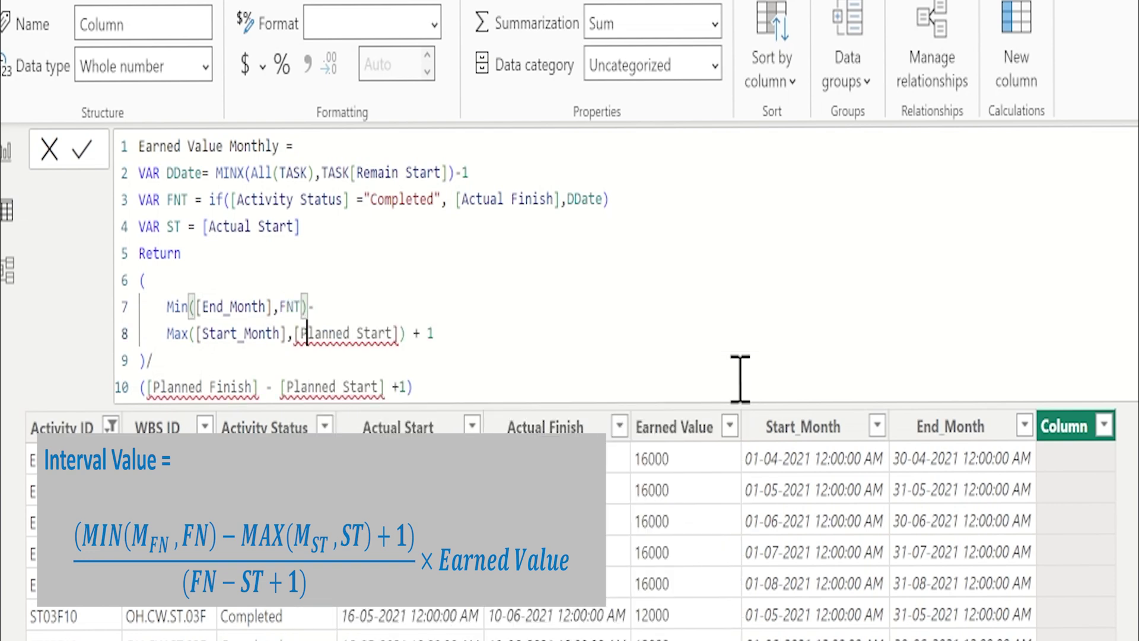
{"action": "key", "text": "Left"}
{"action": "key", "text": "shift+Right"}
{"action": "key", "text": "shift+Right"}
{"action": "key", "text": "shift+Right"}
{"action": "key", "text": "shift+Right"}
{"action": "key", "text": "shift+Right"}
{"action": "key", "text": "shift+Right"}
{"action": "key", "text": "shift+Right"}
{"action": "key", "text": "shift+Right"}
{"action": "key", "text": "shift+Right"}
{"action": "key", "text": "shift+Right"}
{"action": "key", "text": "shift+Right"}
{"action": "key", "text": "shift+Right"}
{"action": "key", "text": "shift+Right"}
{"action": "key", "text": "shift+Right"}
{"action": "key", "text": "shift+Right"}
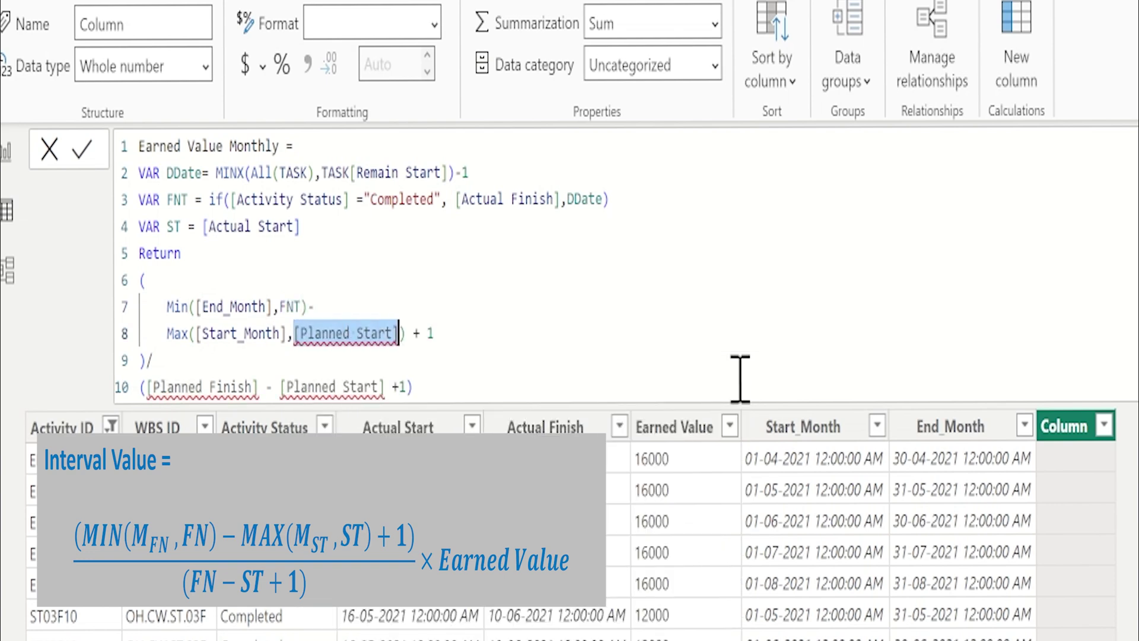
{"action": "type", "text": "ST"}
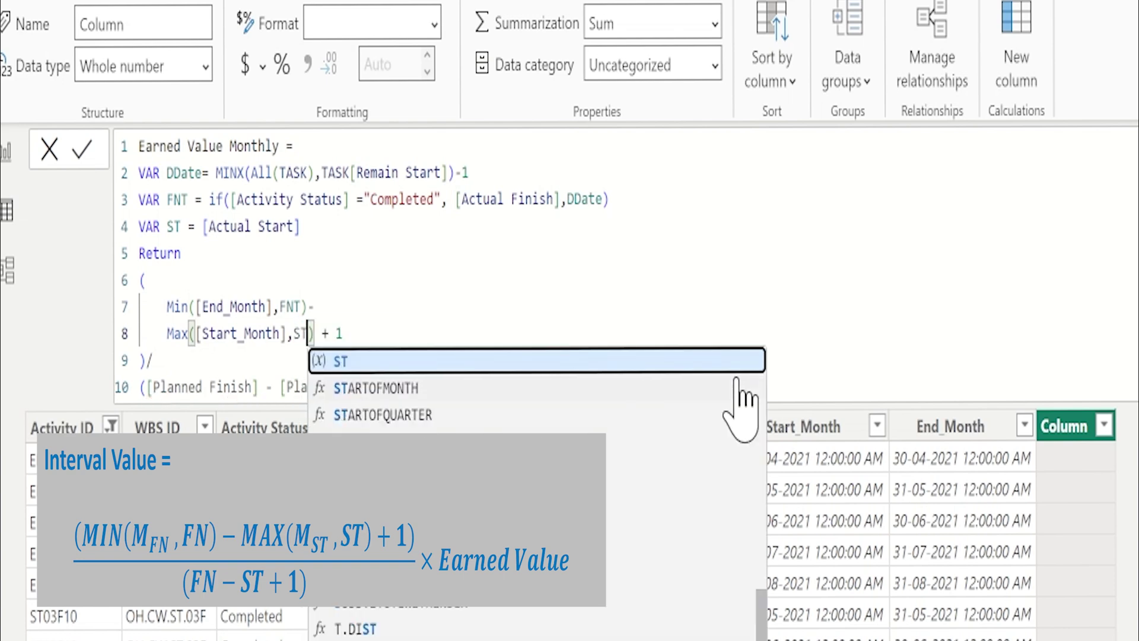
{"action": "key", "text": "Down"}
{"action": "key", "text": "Down"}
Swap the denominator's planned dates for FNT and ST, making it (FNT - ST + 1), and commit
{"action": "key", "text": "ctrl+Right"}
{"action": "key", "text": "ctrl+Right"}
{"action": "key", "text": "ctrl+Right"}
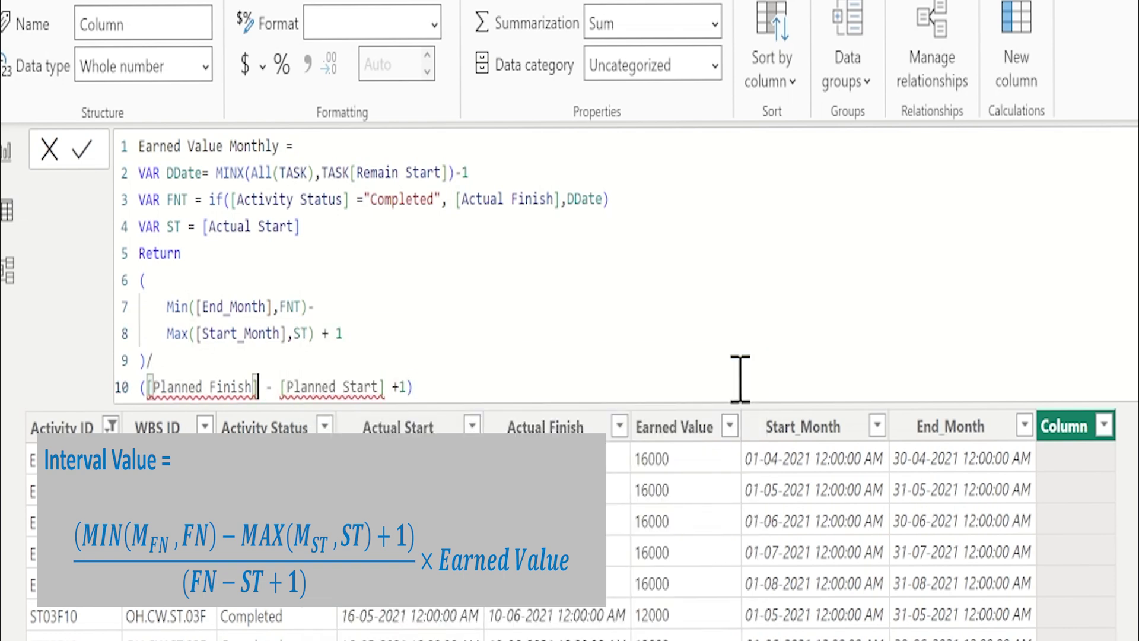
{"action": "key", "text": "ctrl+shift+Left"}
{"action": "key", "text": "ctrl+shift+Left"}
{"action": "key", "text": "ctrl+shift+Left"}
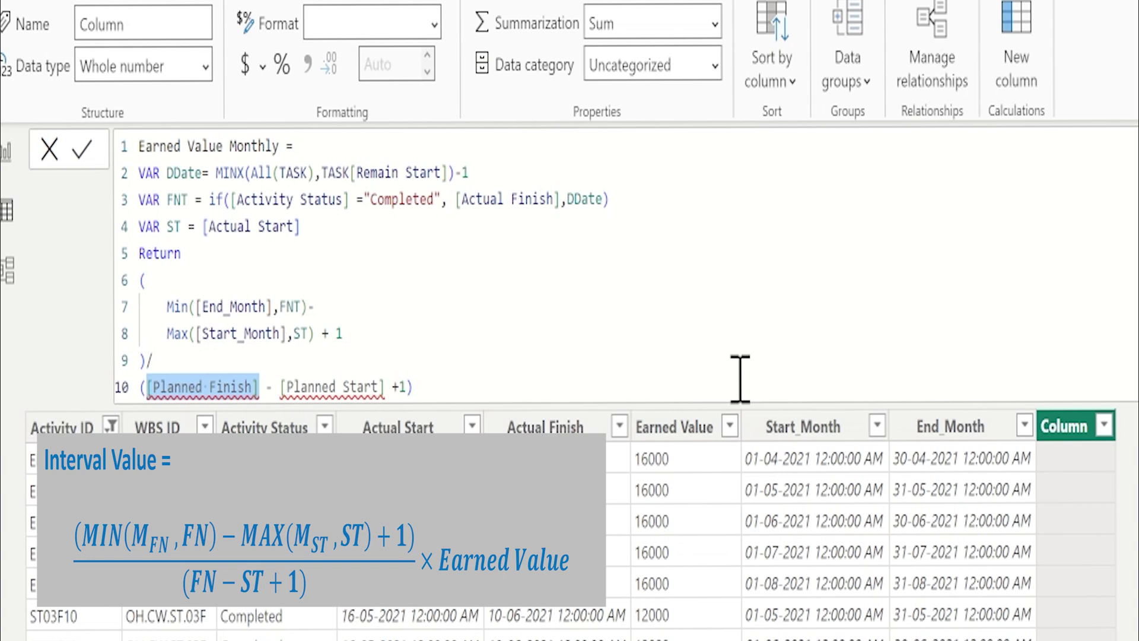
{"action": "type", "text": "FNT"}
{"action": "key", "text": "Tab"}
{"action": "key", "text": "ctrl+Right"}
{"action": "key", "text": "ctrl+shift+Right"}
{"action": "key", "text": "ctrl+shift+Right"}
{"action": "key", "text": "ctrl+shift+Right"}
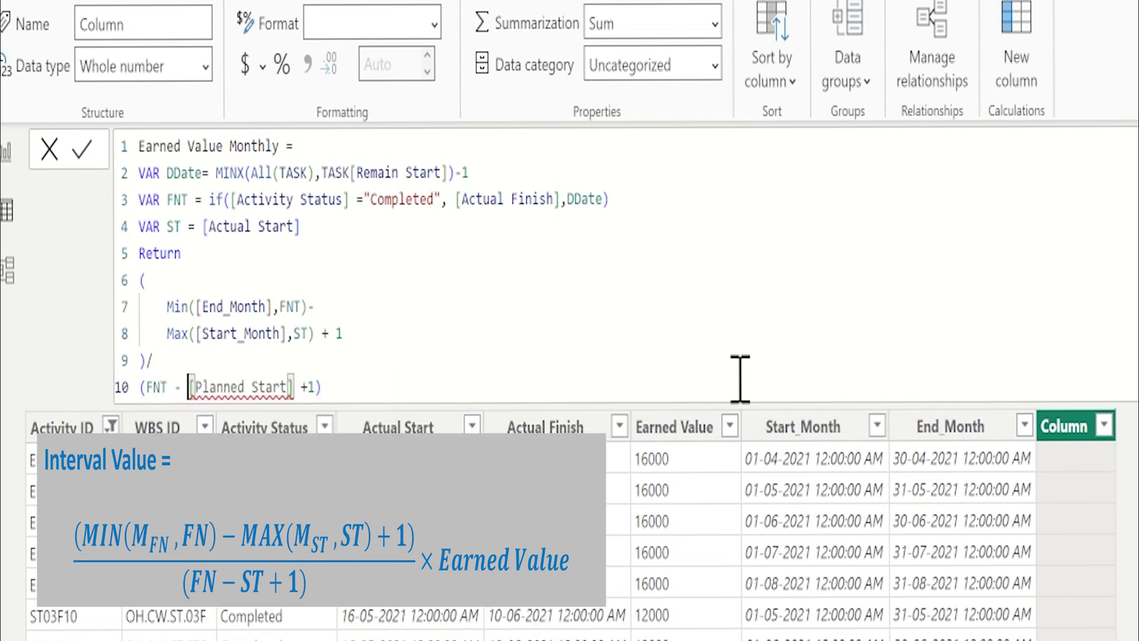
{"action": "key", "text": "shift+Right"}
{"action": "type", "text": "ST"}
{"action": "key", "text": "Escape"}
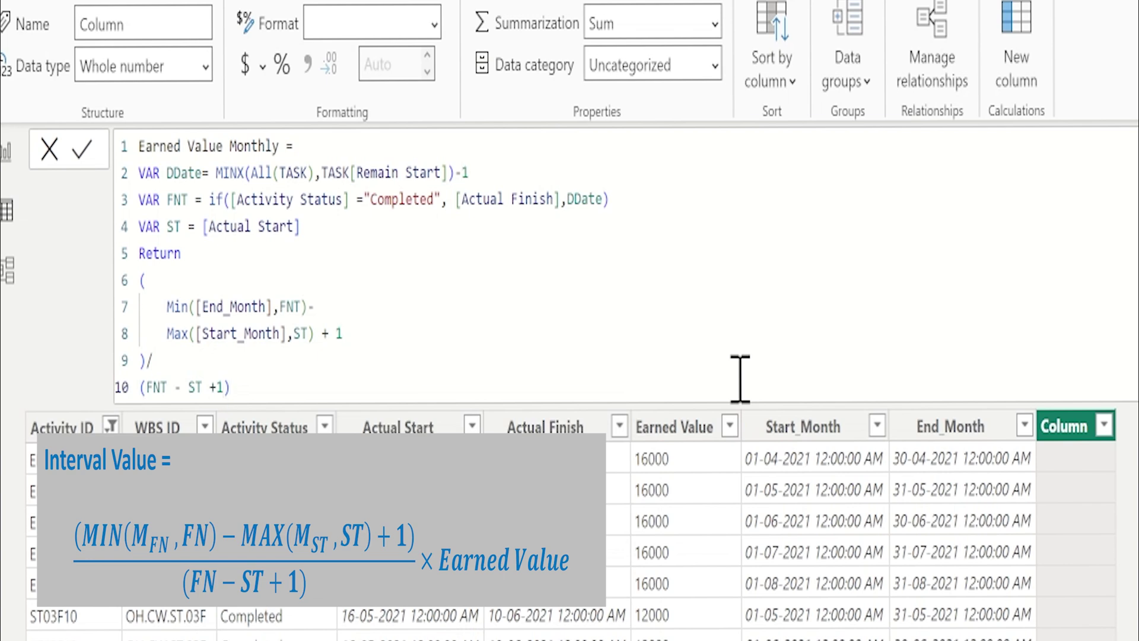
{"action": "key", "text": "Return"}
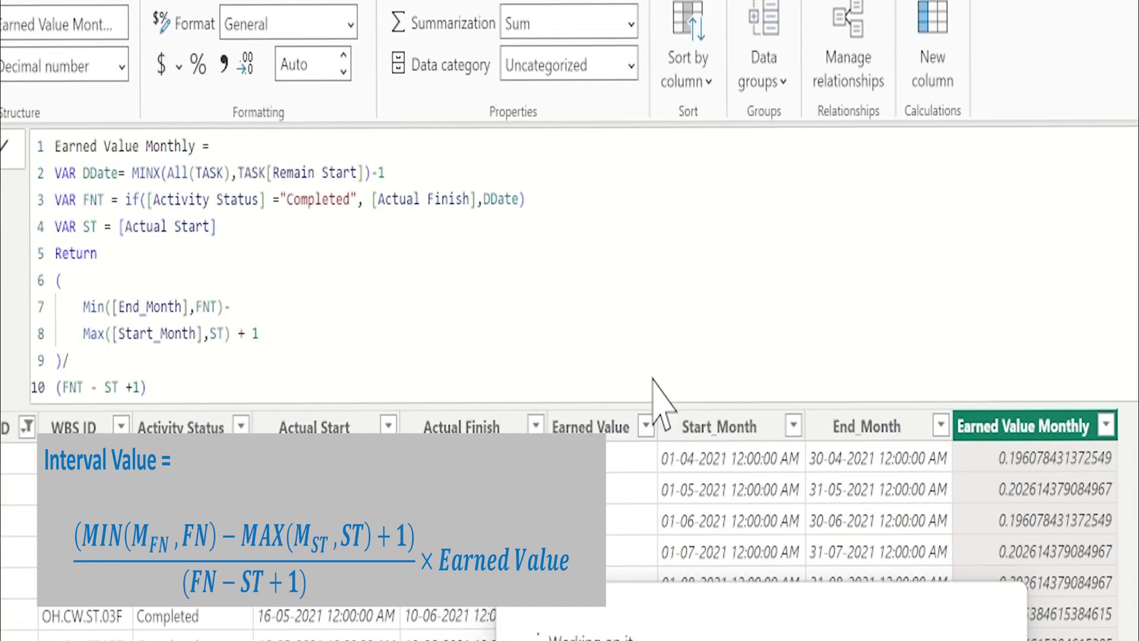
Append *[Earned Value] to the end of the Earned Value Monthly formula
{"action": "left_click", "coordinate": [190, 385]}
{"action": "type", "text": "*"}
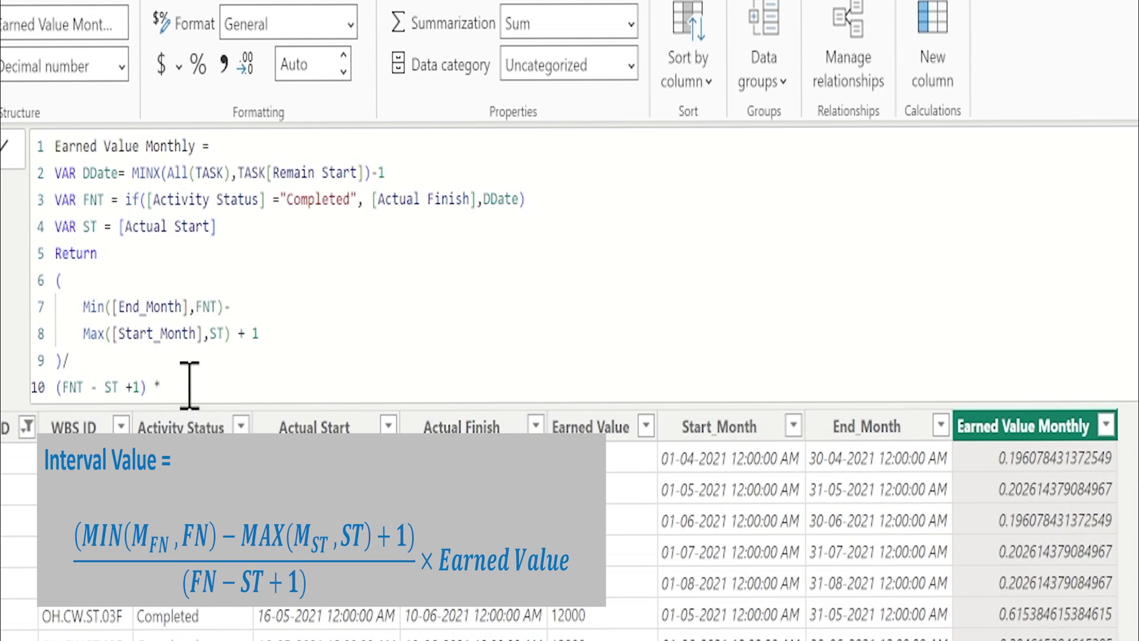
{"action": "type", "text": "[ea"}
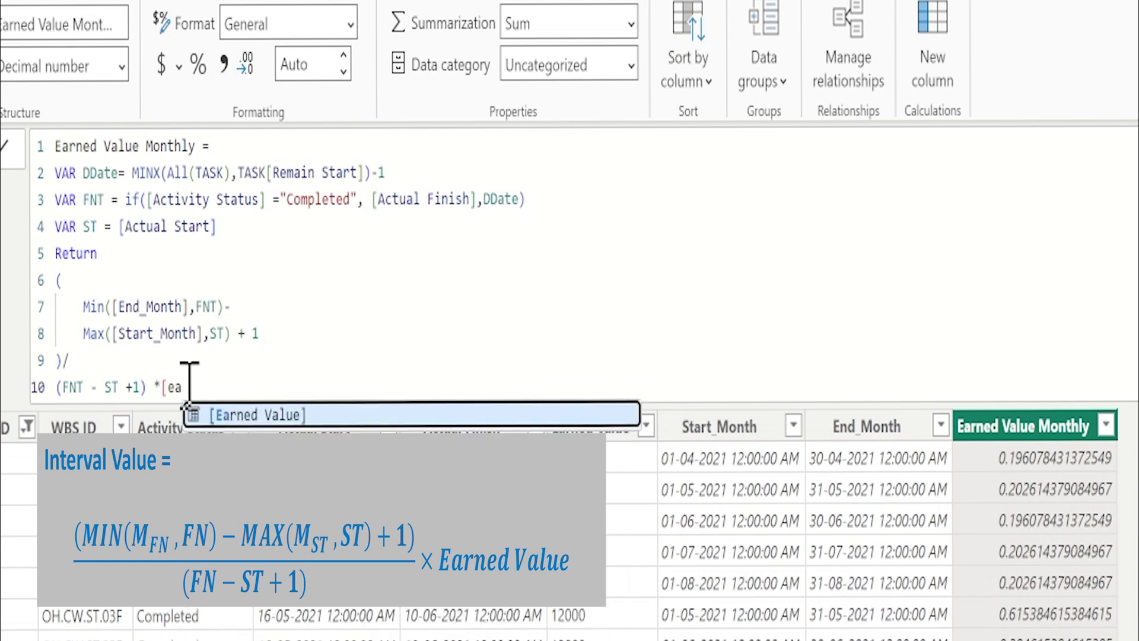
{"action": "key", "text": "Tab"}
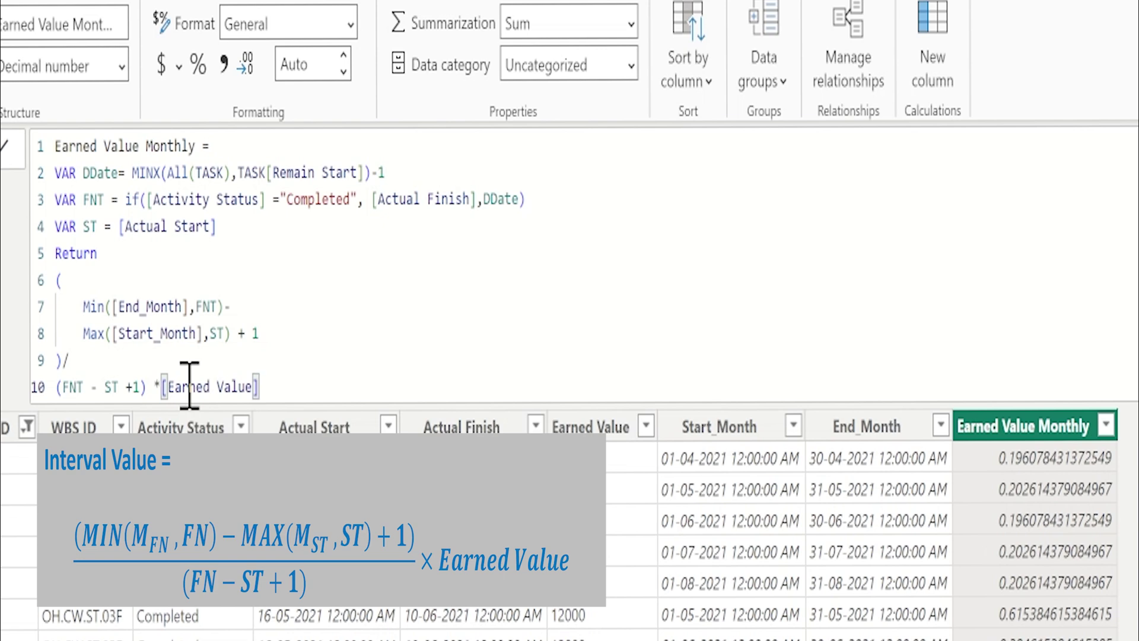